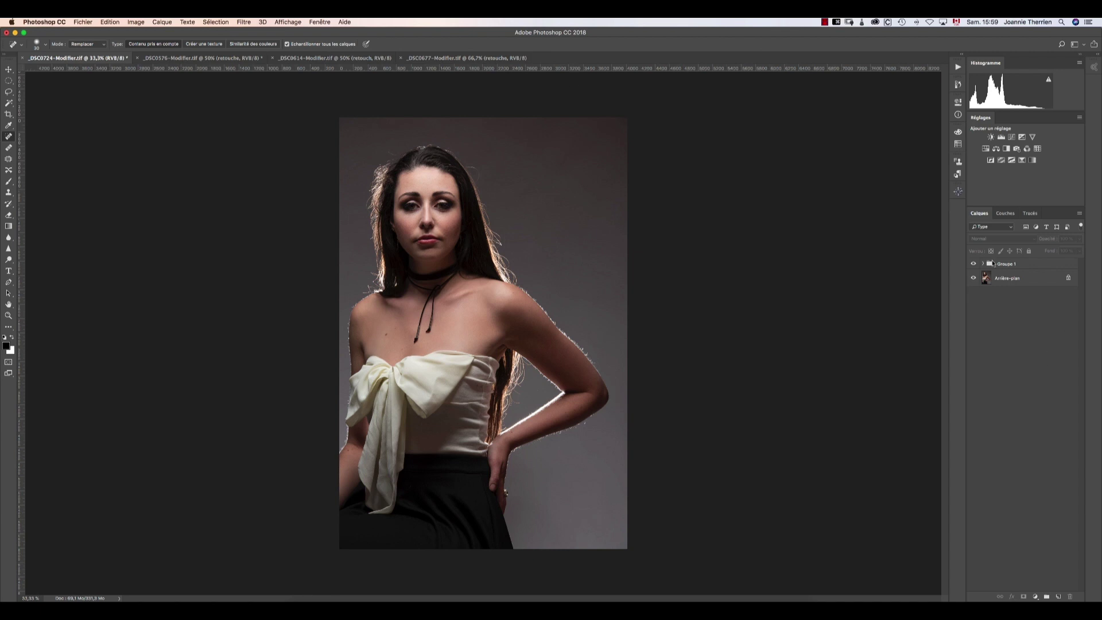
# Add a new empty layer above Groupe 1 for retouching the woman's hair
pyautogui.click(1001, 265)
pyautogui.click(1058, 597)
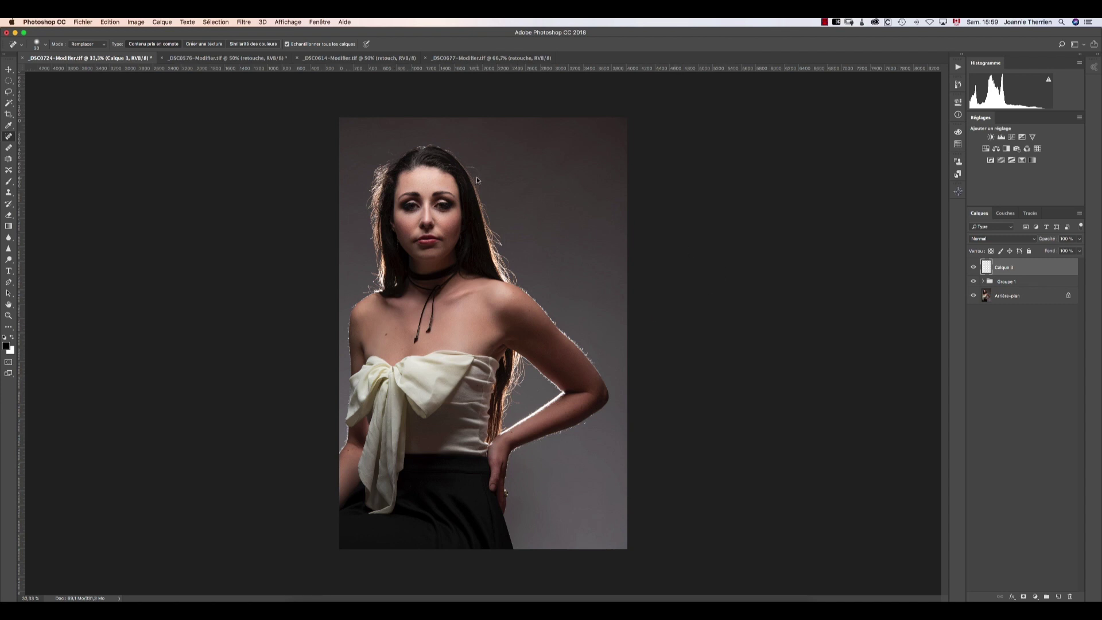
pyautogui.press('super+equal')
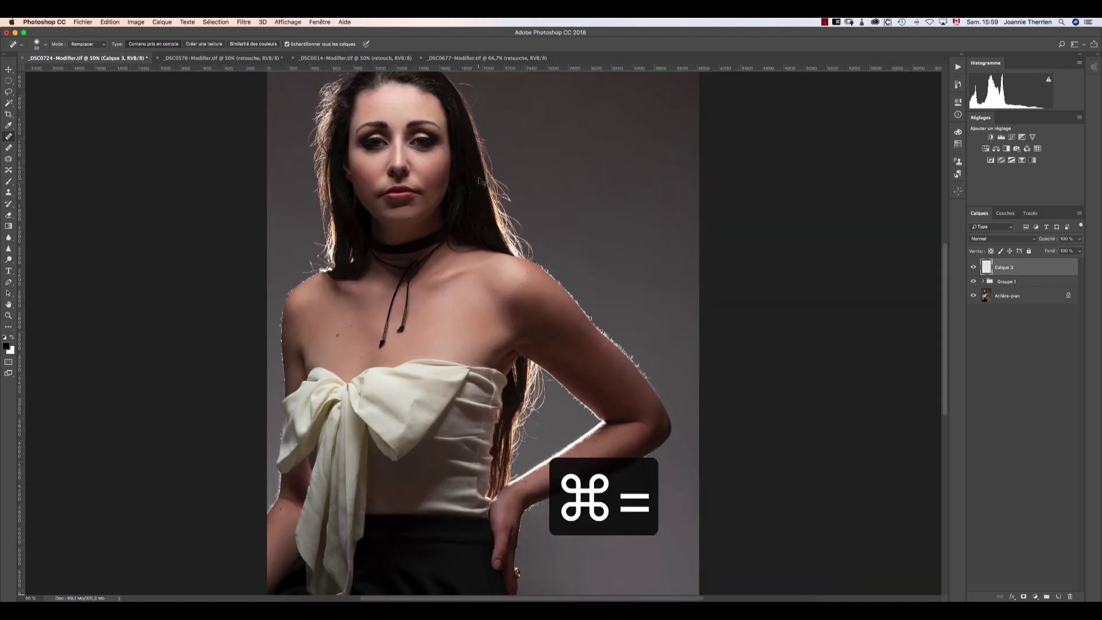
pyautogui.press('super+equal')
pyautogui.moveTo(479, 75); pyautogui.dragTo(481, 205)
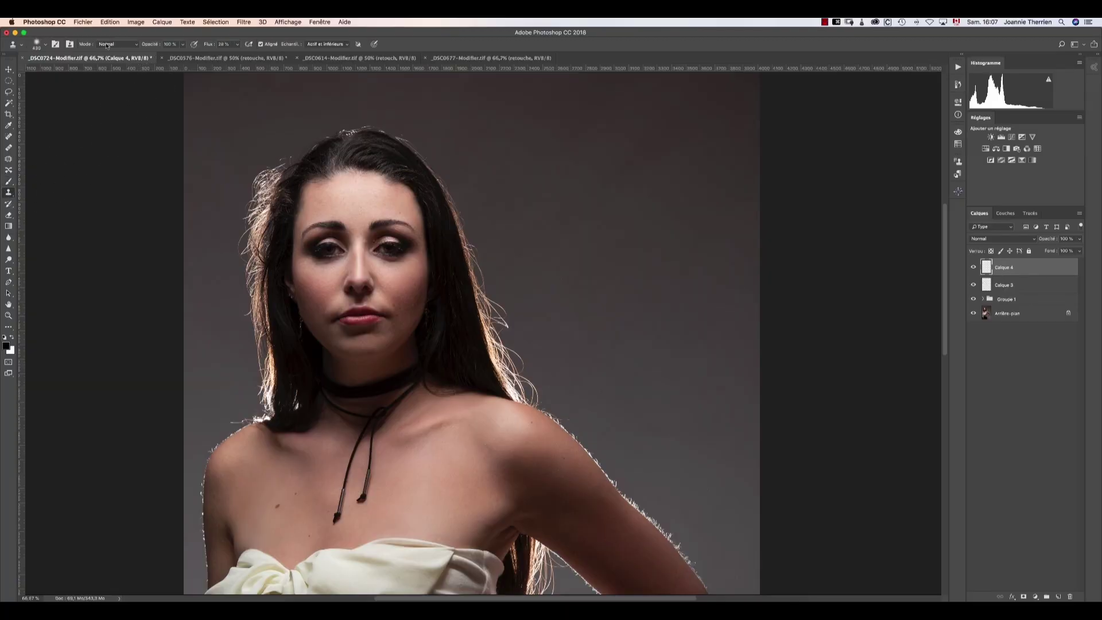
# Configure the Clone Stamp with 31% flow, 100% opacity and a brush diameter of about 430 px
pyautogui.click(181, 44)
pyautogui.click(227, 53)
pyautogui.moveTo(410, 284); pyautogui.dragTo(432, 293)
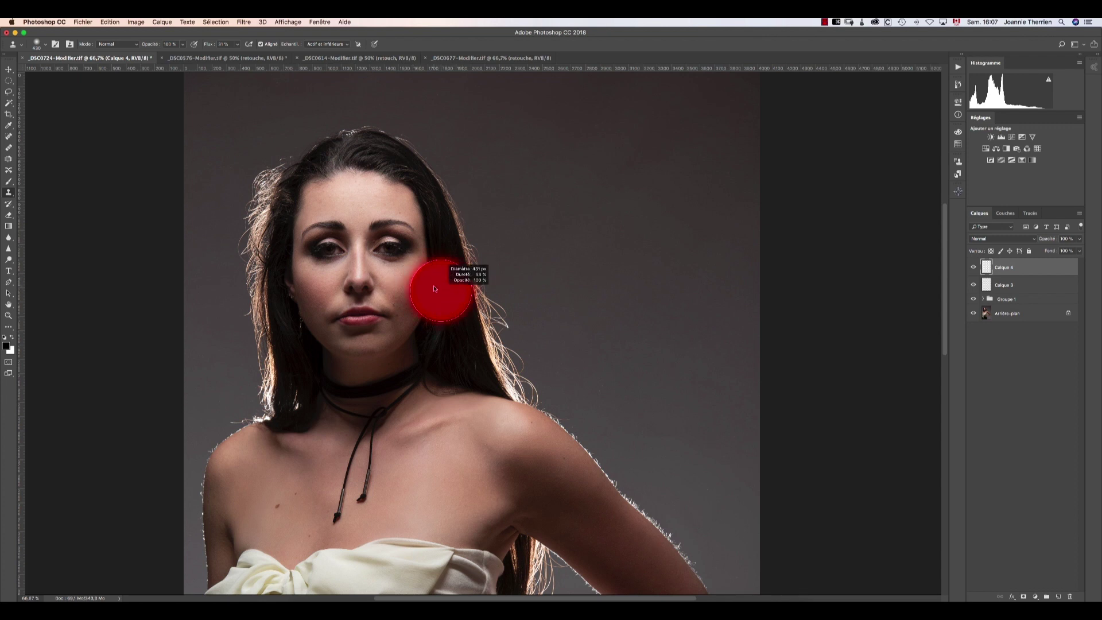
pyautogui.moveTo(434, 298); pyautogui.dragTo(435, 298)
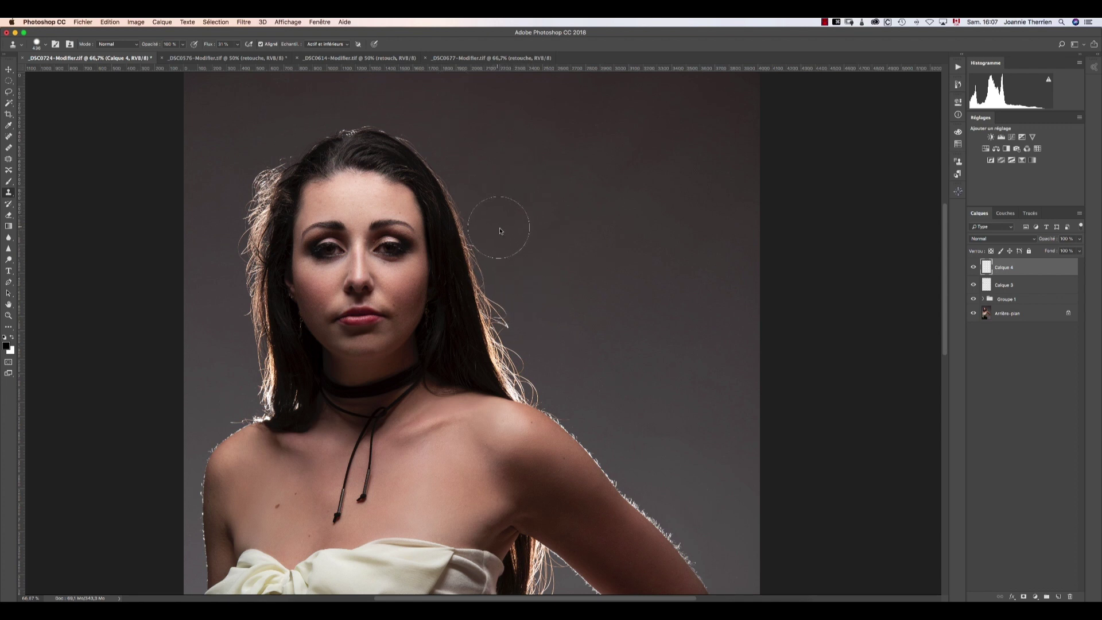
# Clone background over the flyaway hairs along the right side of the hair, from head height down to the shoulder
pyautogui.keyDown('alt'); pyautogui.click(511, 205); pyautogui.keyUp('alt')
pyautogui.moveTo(503, 267)
pyautogui.mouseDown()
pyautogui.moveTo(521, 349)
pyautogui.moveTo(519, 335)
pyautogui.mouseUp()
pyautogui.keyDown('alt'); pyautogui.click(521, 325); pyautogui.keyUp('alt')
pyautogui.keyDown('alt'); pyautogui.click(534, 331); pyautogui.keyUp('alt')
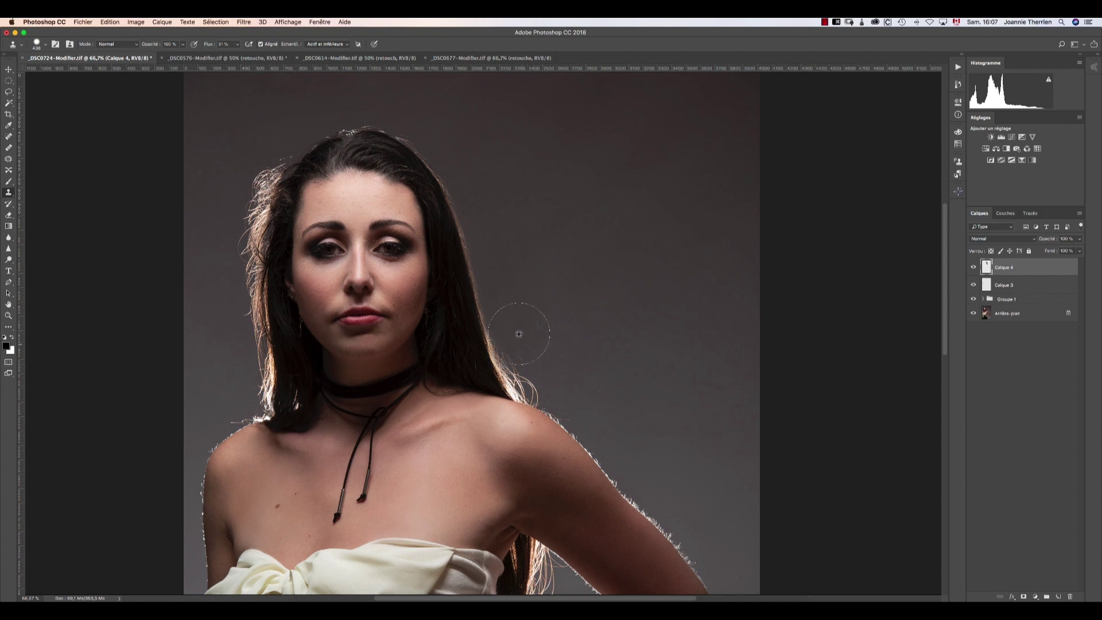
pyautogui.keyDown('alt'); pyautogui.click(535, 356); pyautogui.keyUp('alt')
pyautogui.moveTo(531, 380)
pyautogui.mouseDown()
pyautogui.moveTo(540, 371)
pyautogui.moveTo(491, 338)
pyautogui.mouseUp()
# Clone background over the backlit flyaway hairs along the left side of the hair, from the crown down to the shoulder
pyautogui.keyDown('alt'); pyautogui.click(246, 154); pyautogui.keyUp('alt')
pyautogui.moveTo(263, 168)
pyautogui.mouseDown()
pyautogui.moveTo(230, 253)
pyautogui.moveTo(228, 238)
pyautogui.moveTo(228, 287)
pyautogui.moveTo(219, 256)
pyautogui.moveTo(230, 281)
pyautogui.mouseUp()
pyautogui.keyDown('alt'); pyautogui.click(246, 164); pyautogui.keyUp('alt')
pyautogui.click(258, 177)
pyautogui.keyDown('alt'); pyautogui.click(258, 157); pyautogui.keyUp('alt')
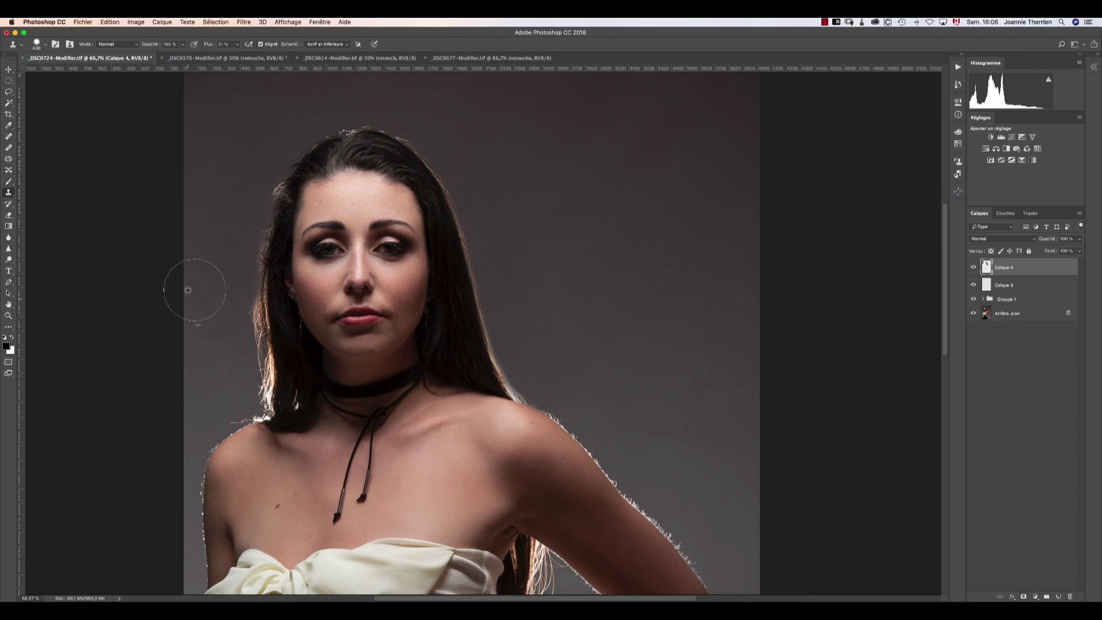
pyautogui.moveTo(217, 315)
pyautogui.mouseDown()
pyautogui.moveTo(241, 320)
pyautogui.moveTo(230, 309)
pyautogui.moveTo(210, 356)
pyautogui.moveTo(216, 324)
pyautogui.moveTo(234, 363)
pyautogui.moveTo(245, 340)
pyautogui.moveTo(238, 358)
pyautogui.moveTo(237, 288)
pyautogui.moveTo(224, 346)
pyautogui.moveTo(196, 305)
pyautogui.moveTo(217, 247)
pyautogui.moveTo(237, 283)
pyautogui.moveTo(224, 317)
pyautogui.moveTo(252, 372)
pyautogui.moveTo(245, 383)
pyautogui.moveTo(244, 352)
pyautogui.mouseUp()
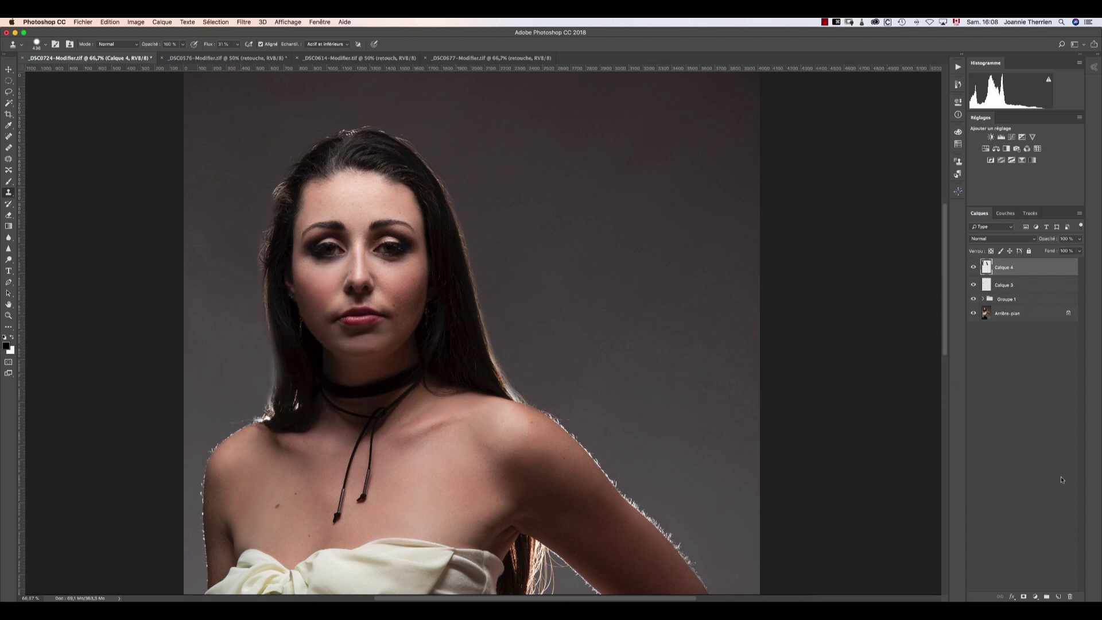
# Add a layer mask to the cloning layer and paint it black along the hair's left edge to bring back original hair
pyautogui.click(1023, 596)
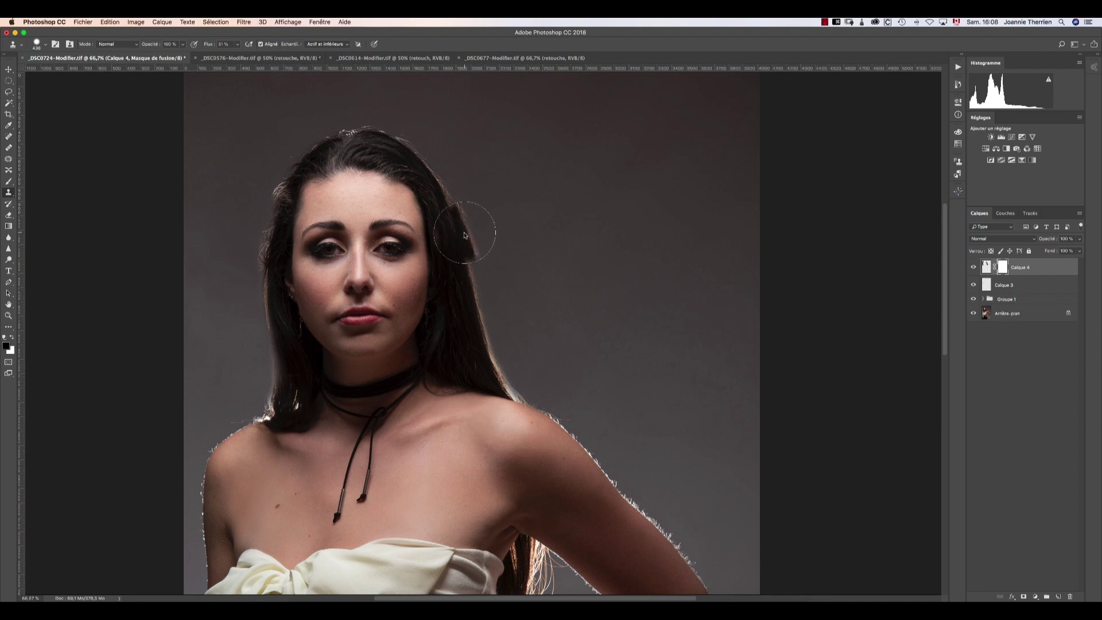
pyautogui.press('b')
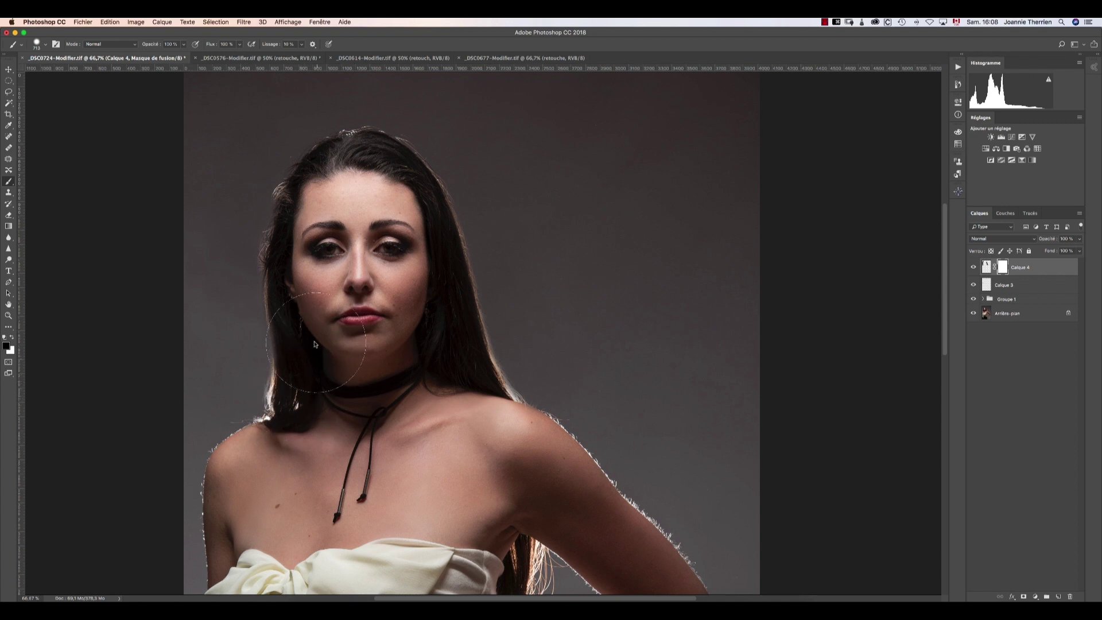
pyautogui.moveTo(318, 353); pyautogui.dragTo(283, 338)
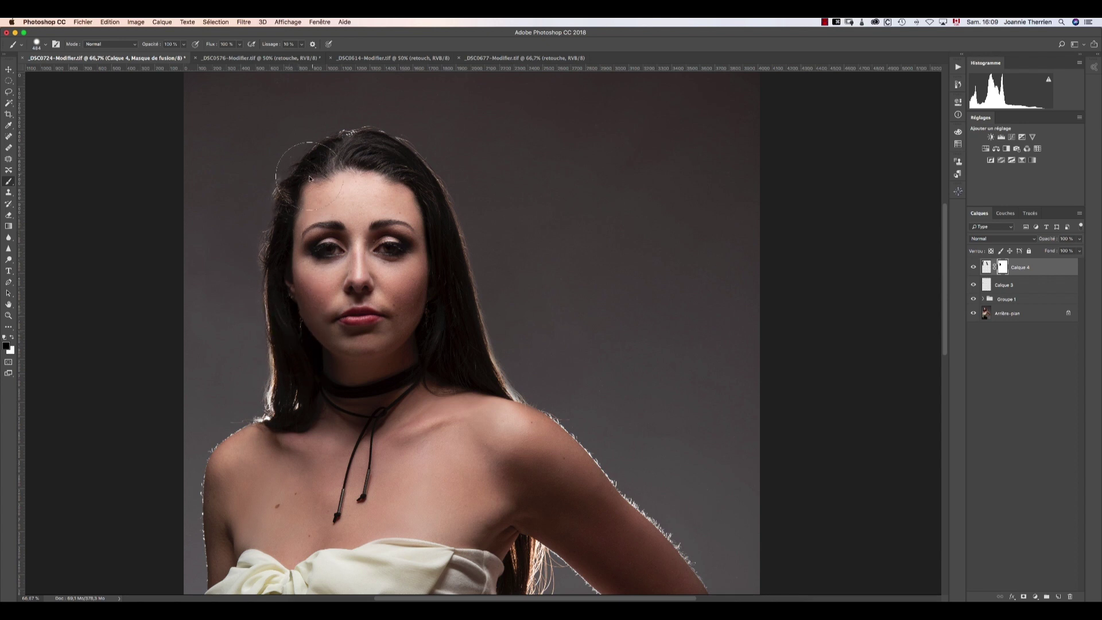
pyautogui.click(295, 210)
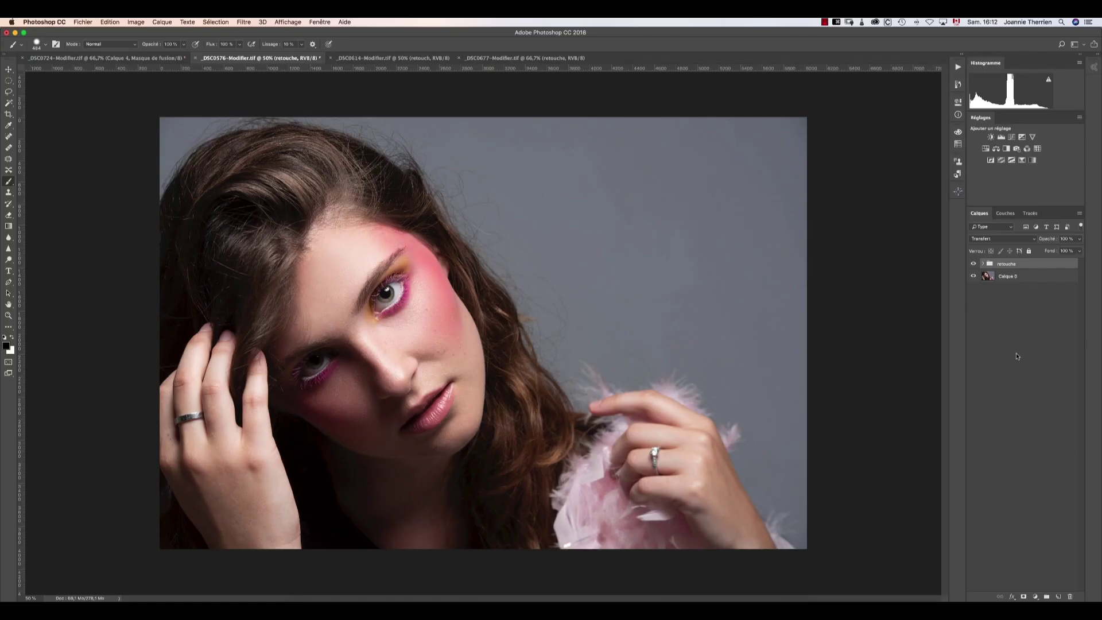
# In the _DSC0576 portrait, stamp all visible layers into a new top layer and convert it to a smart object
pyautogui.press('alt+shift+super+e')
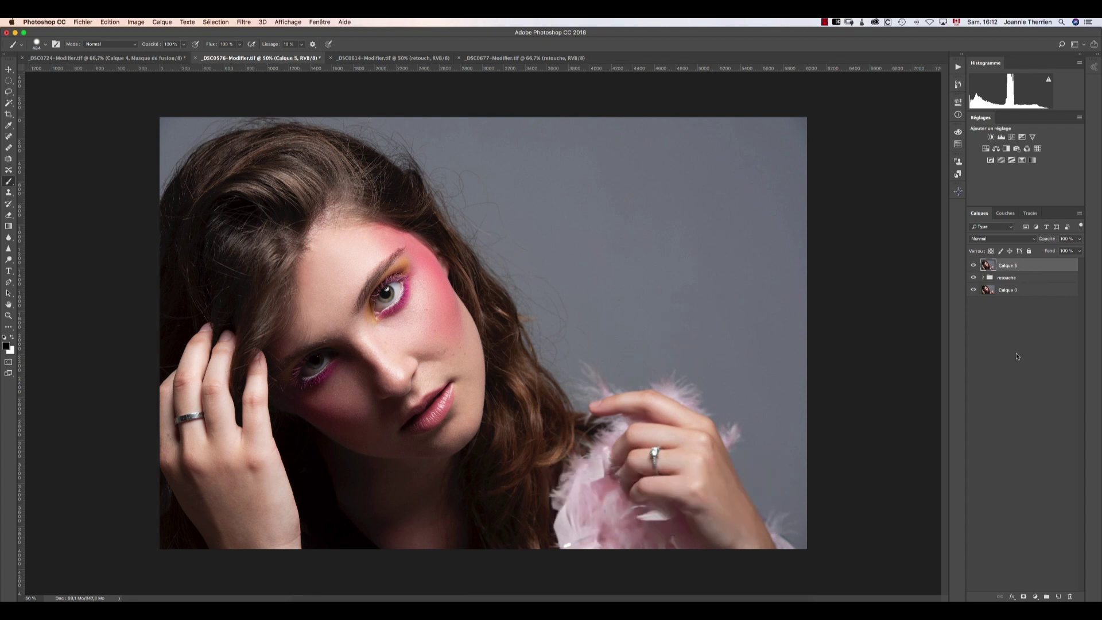
pyautogui.rightClick(1010, 267)
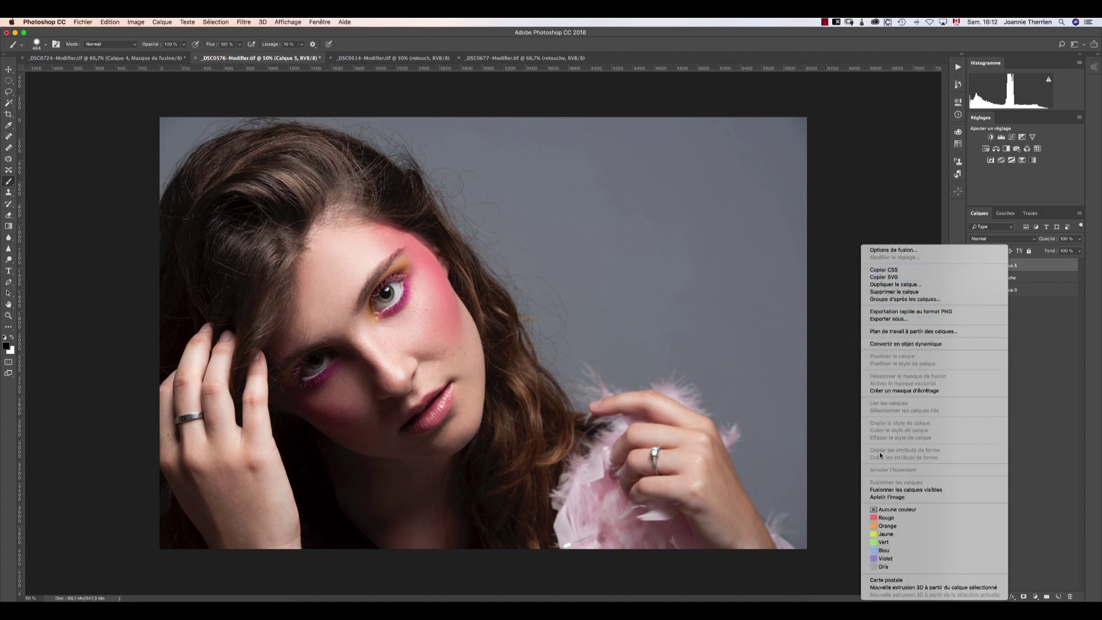
pyautogui.click(940, 344)
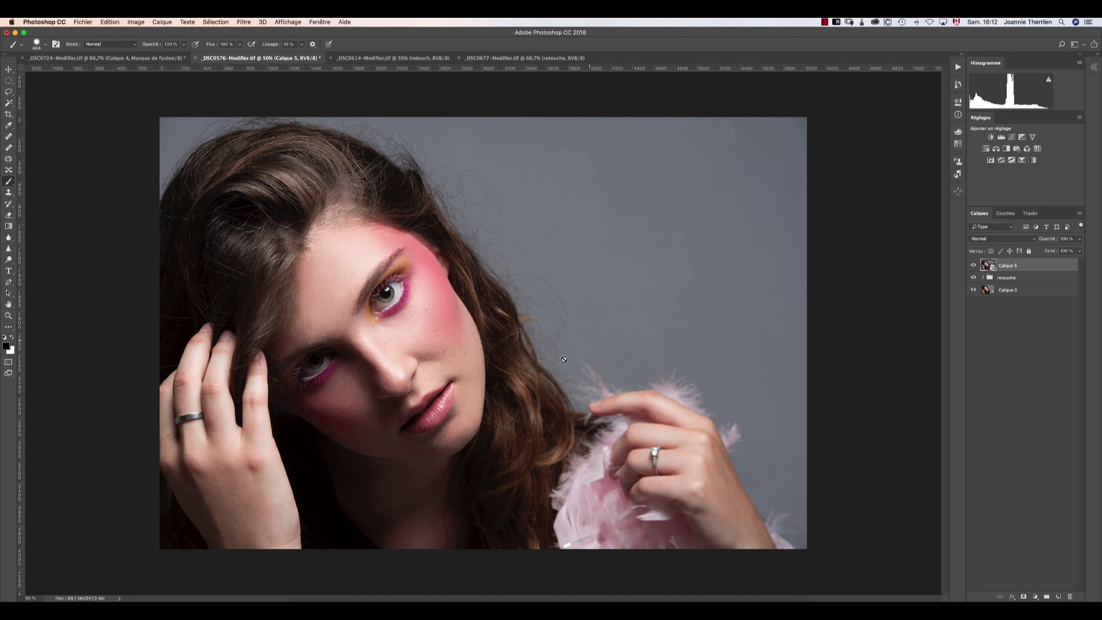
# Apply the Antipoussière filter to the smart object with a radius large enough to blur out the stray hairs and a threshold of 0
pyautogui.click(247, 23)
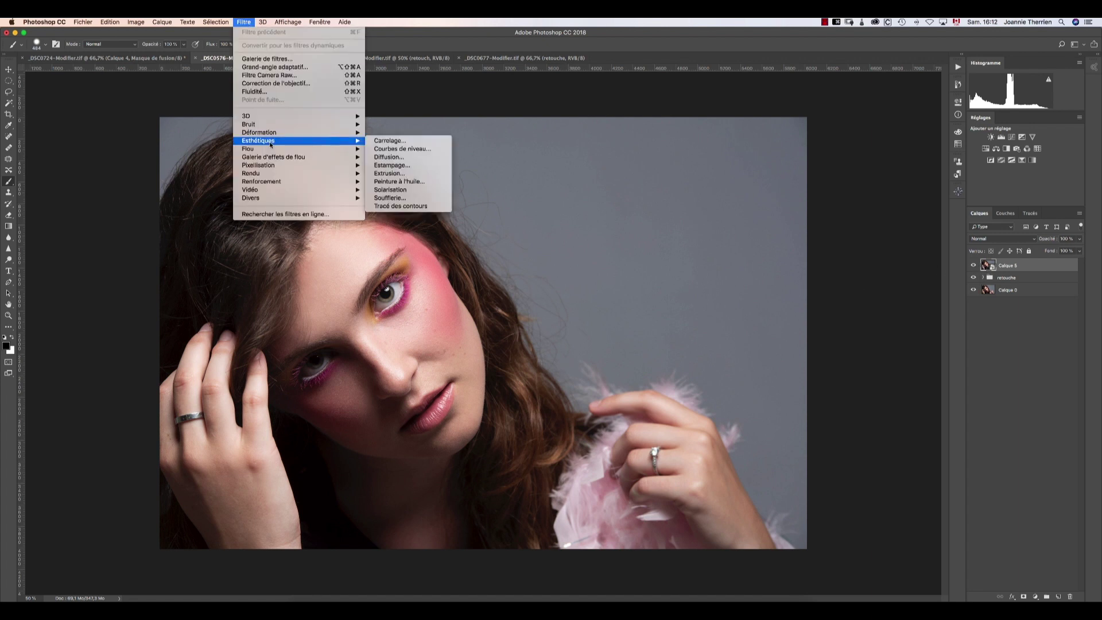
pyautogui.moveTo(275, 124)
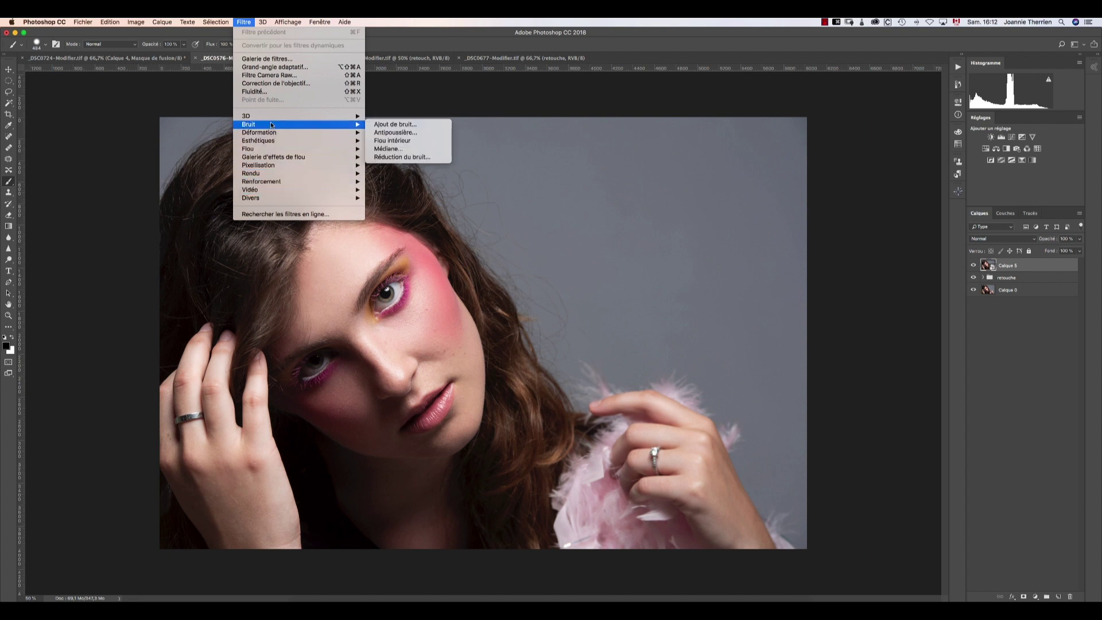
pyautogui.click(422, 133)
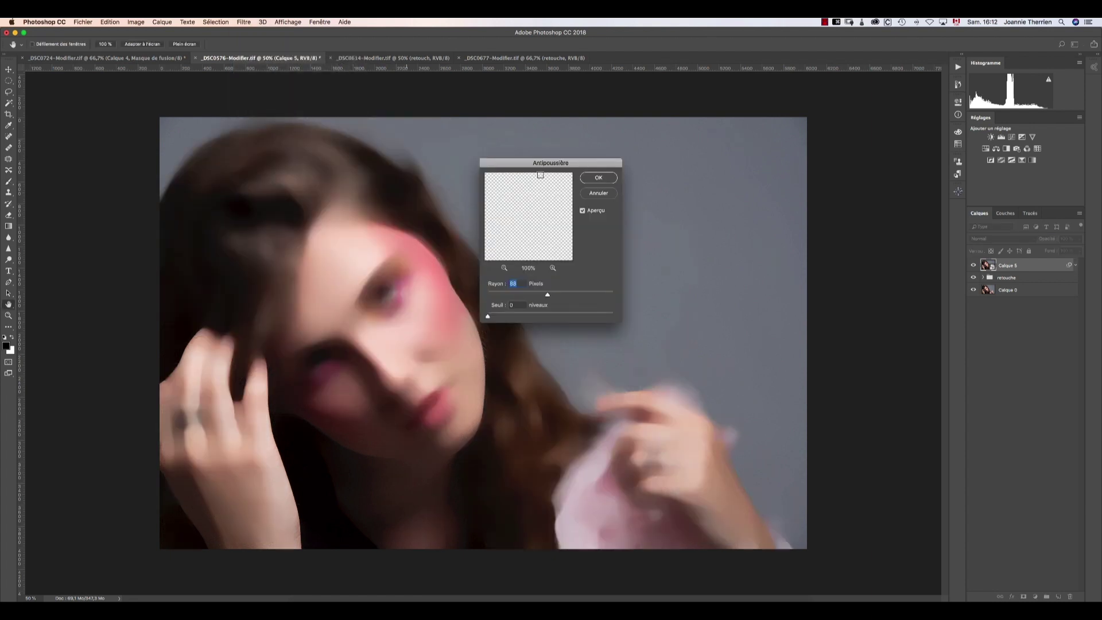
pyautogui.moveTo(558, 165); pyautogui.dragTo(720, 151)
pyautogui.moveTo(708, 281); pyautogui.dragTo(665, 282)
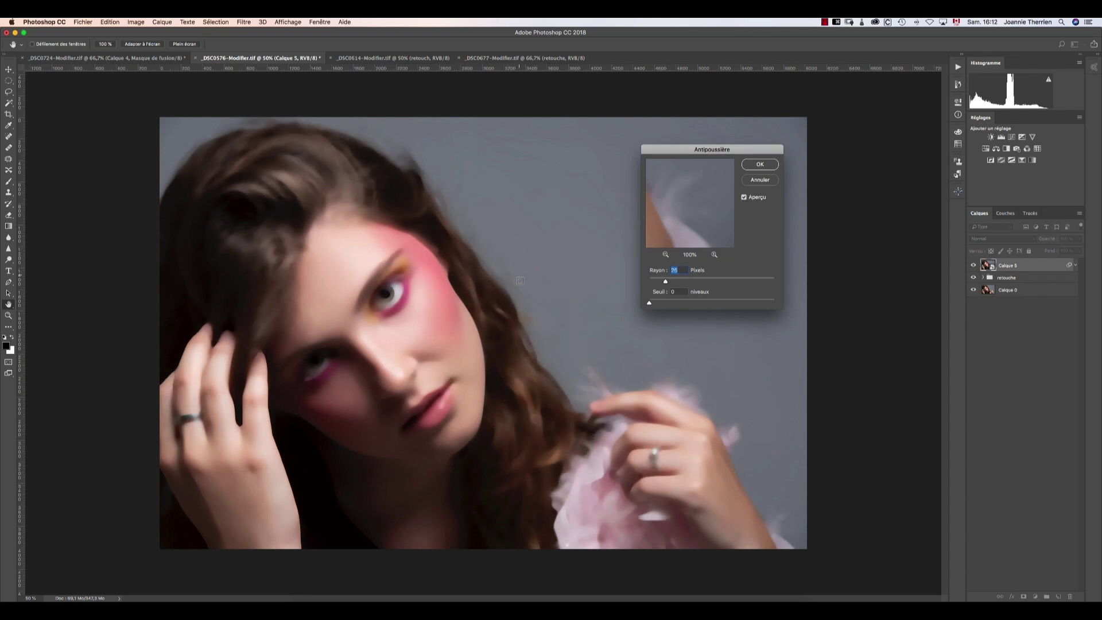
pyautogui.moveTo(666, 282); pyautogui.dragTo(710, 283)
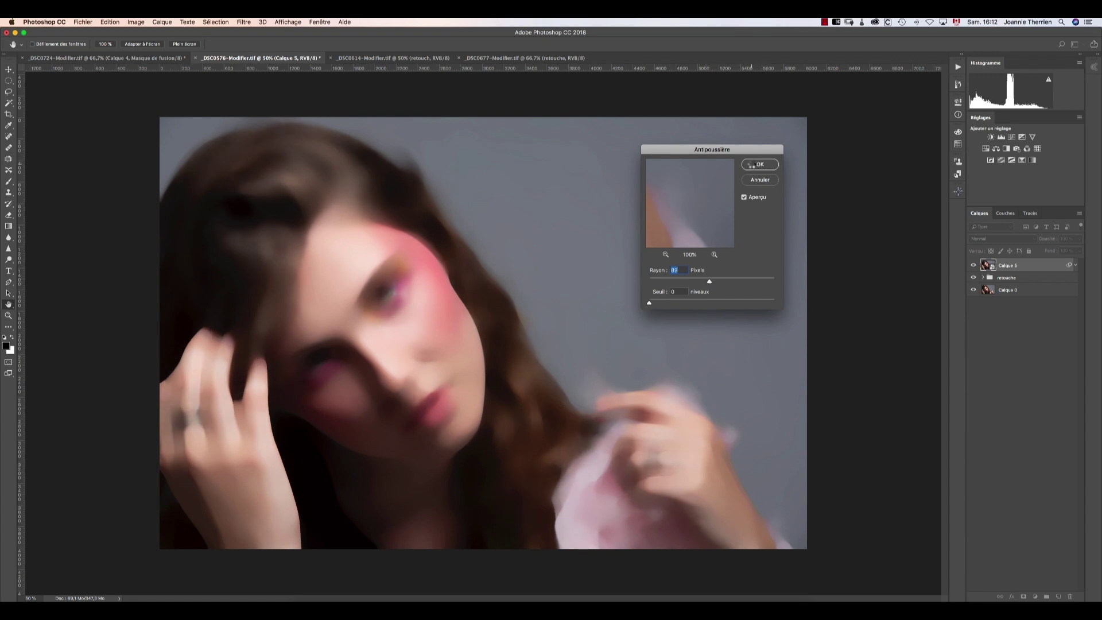
pyautogui.click(748, 164)
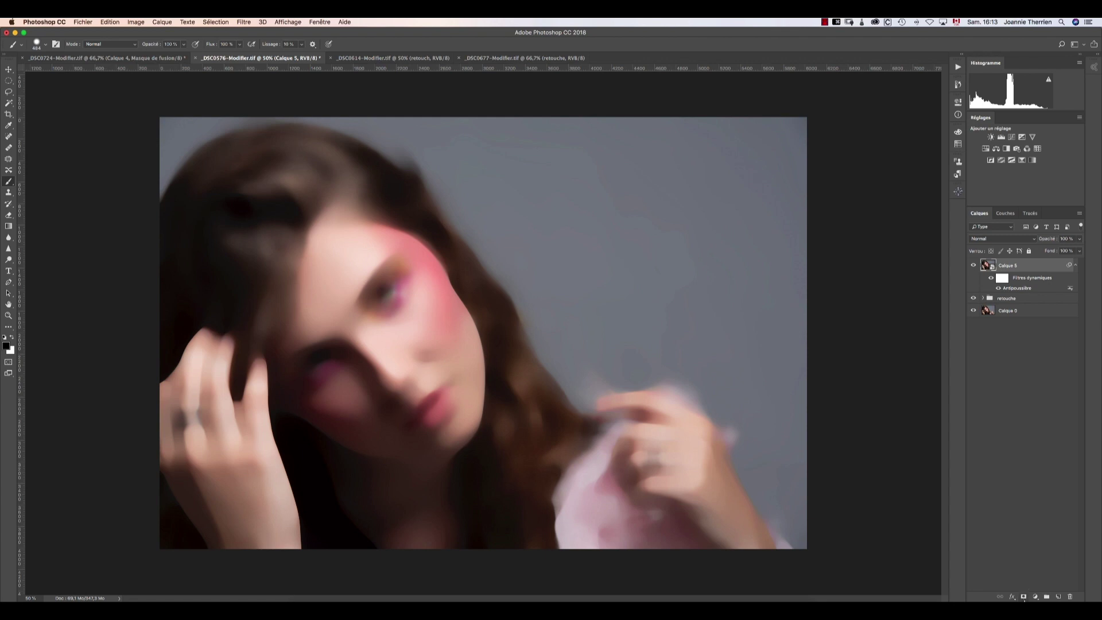
# Hide the filtered layer with a black mask and paint white over the flyaway hairs along the hair's right edge
pyautogui.keyDown('alt'); pyautogui.click(1023, 597); pyautogui.keyUp('alt')
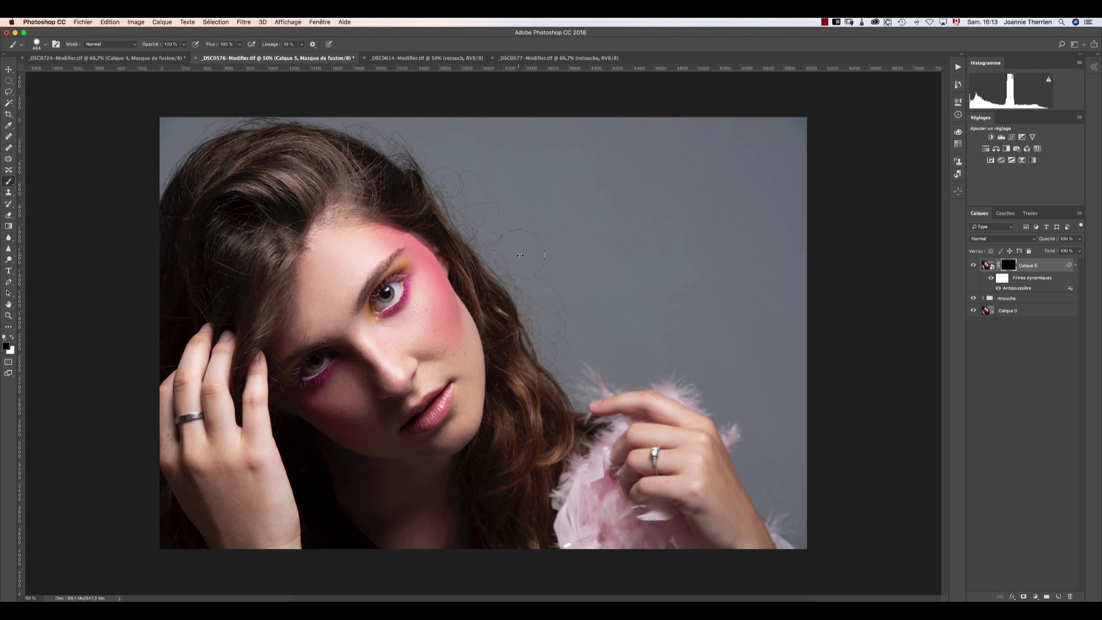
pyautogui.press('x')
pyautogui.moveTo(300, 77); pyautogui.dragTo(597, 288)
# Apply the Ajout de bruit filter to the smart object with about 1.6% uniform, monochromatic noise
pyautogui.press('super+equal')
pyautogui.press('super+equal')
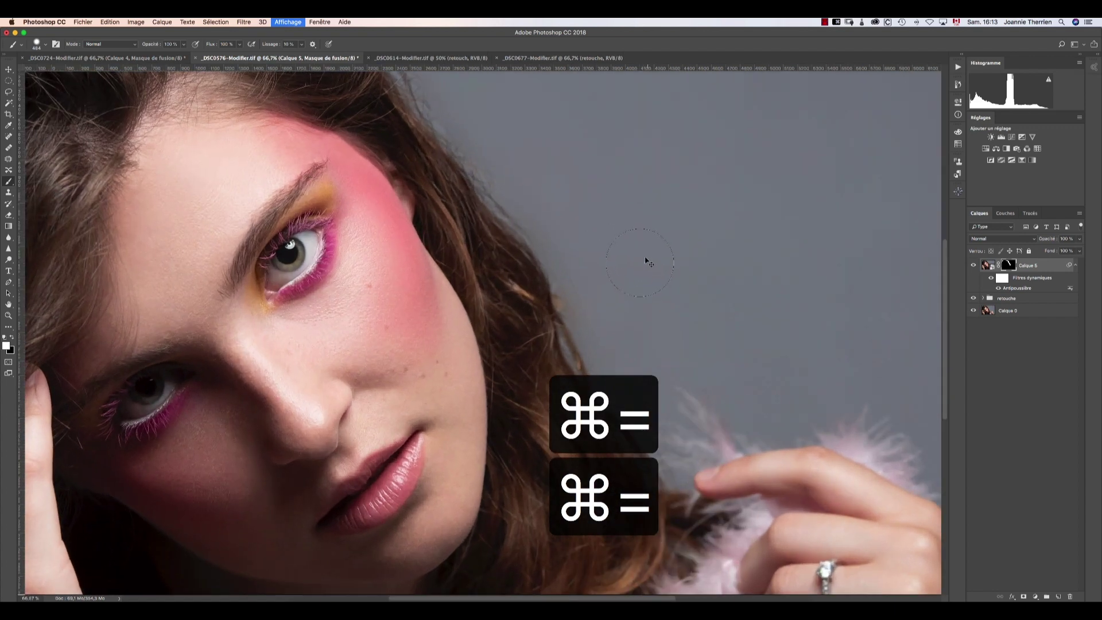
pyautogui.press('space')
pyautogui.moveTo(642, 242); pyautogui.dragTo(567, 362)
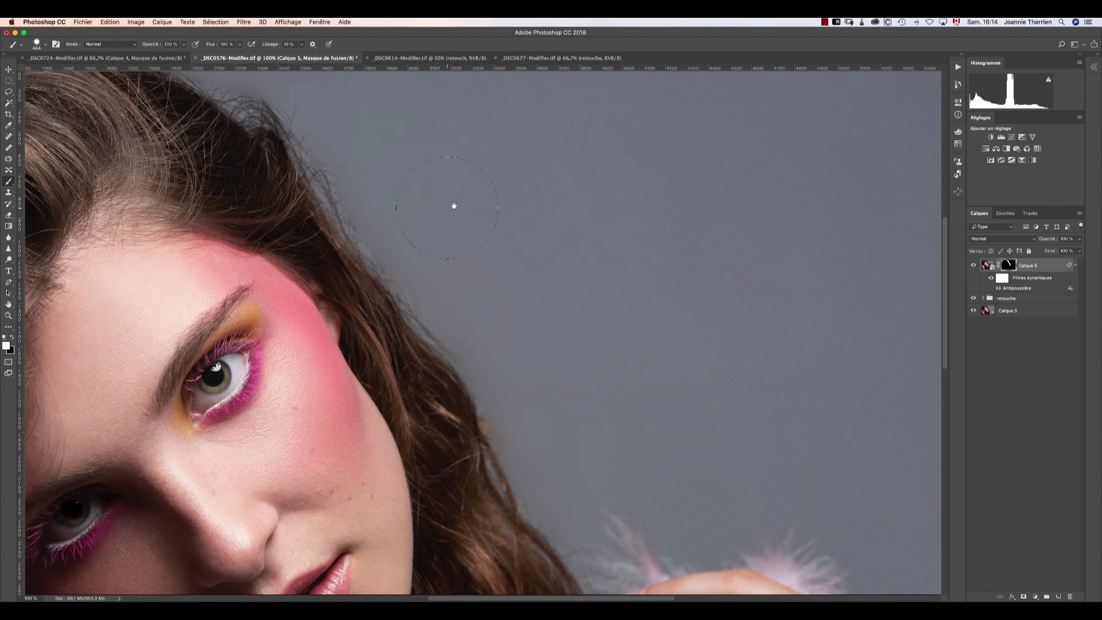
pyautogui.click(982, 265)
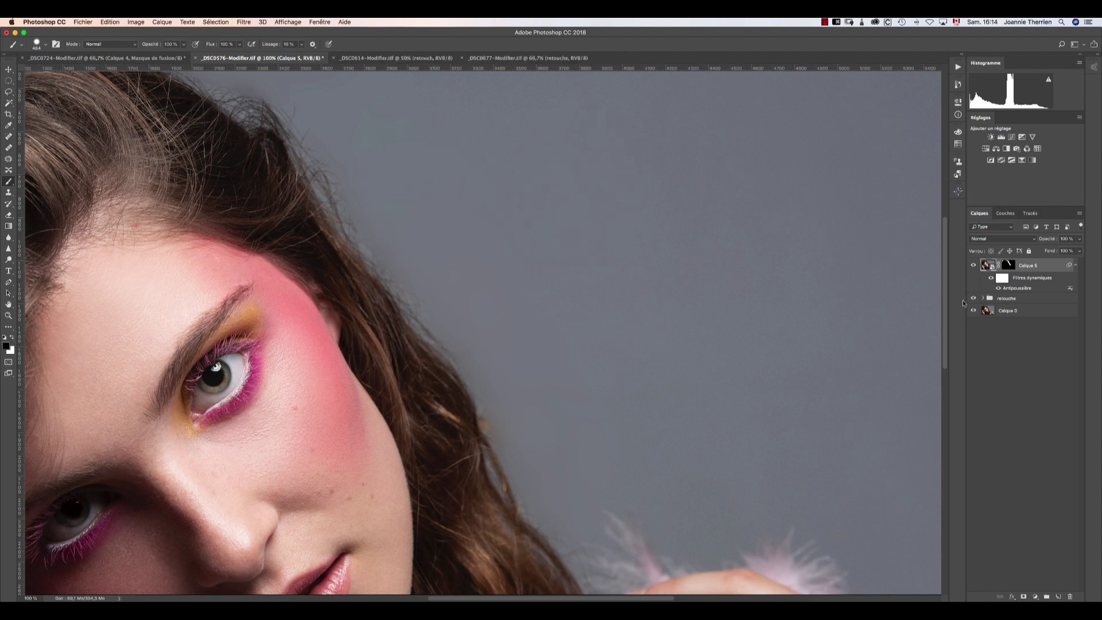
pyautogui.click(240, 22)
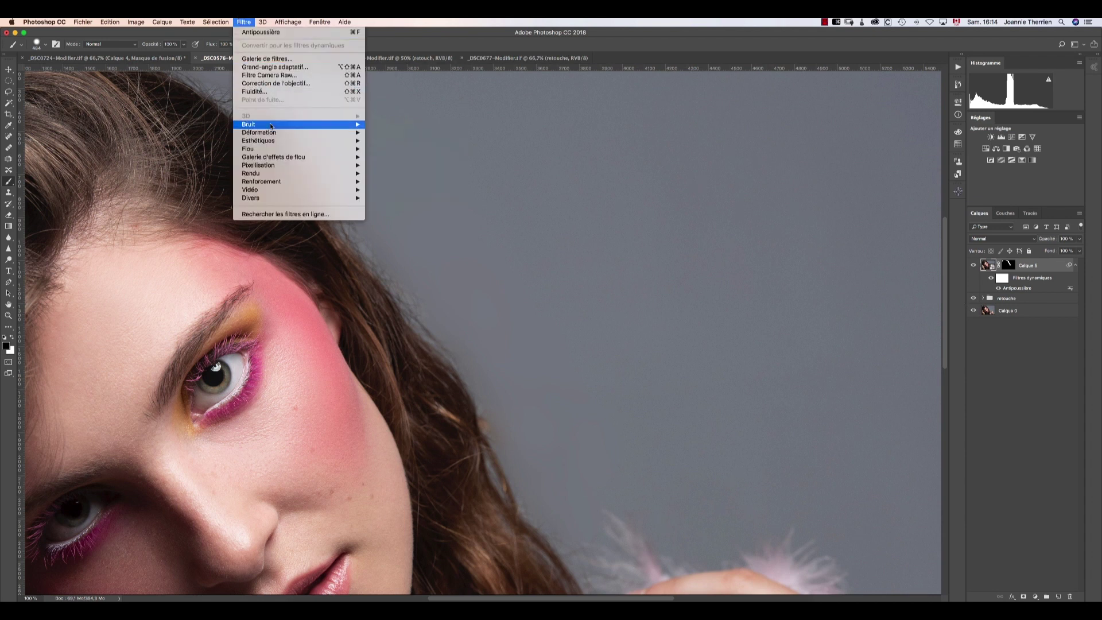
pyautogui.moveTo(318, 123)
pyautogui.click(414, 125)
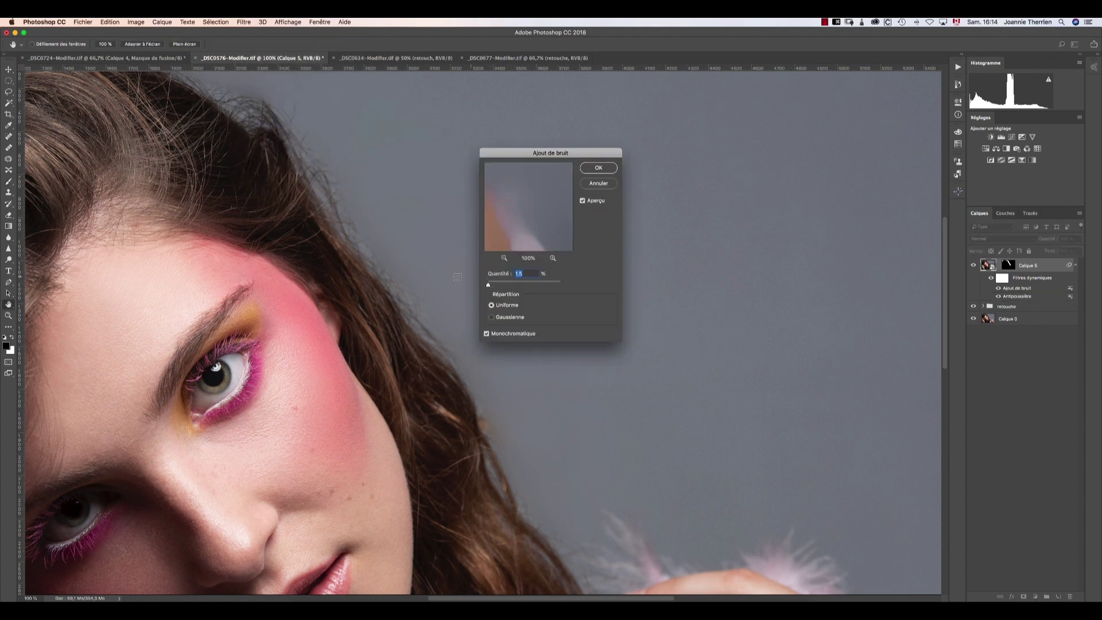
pyautogui.moveTo(552, 154); pyautogui.dragTo(648, 159)
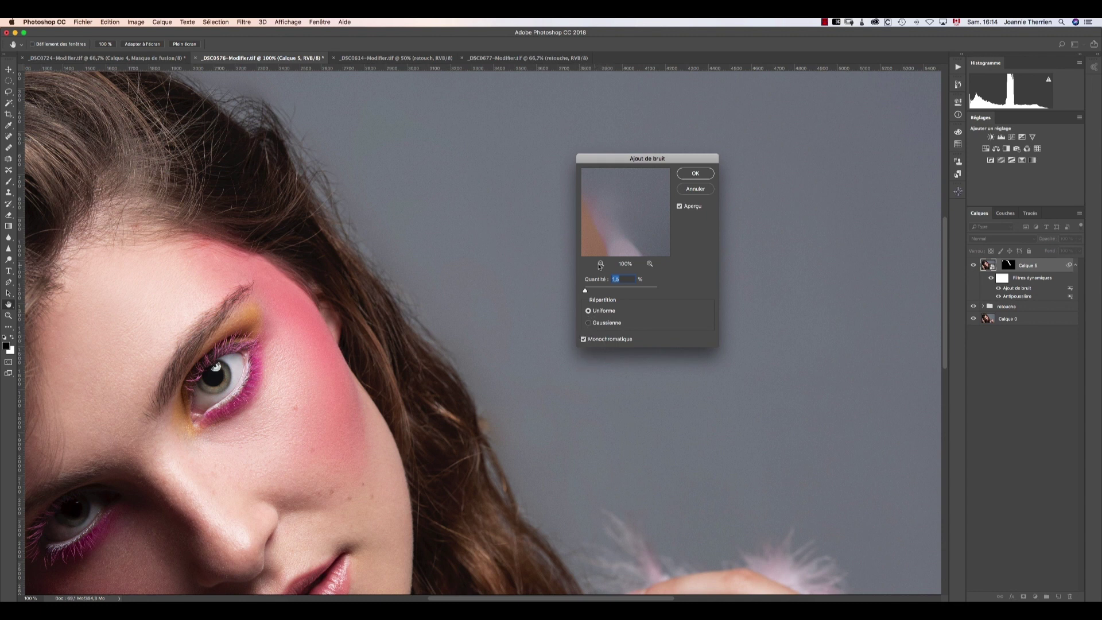
pyautogui.click(694, 190)
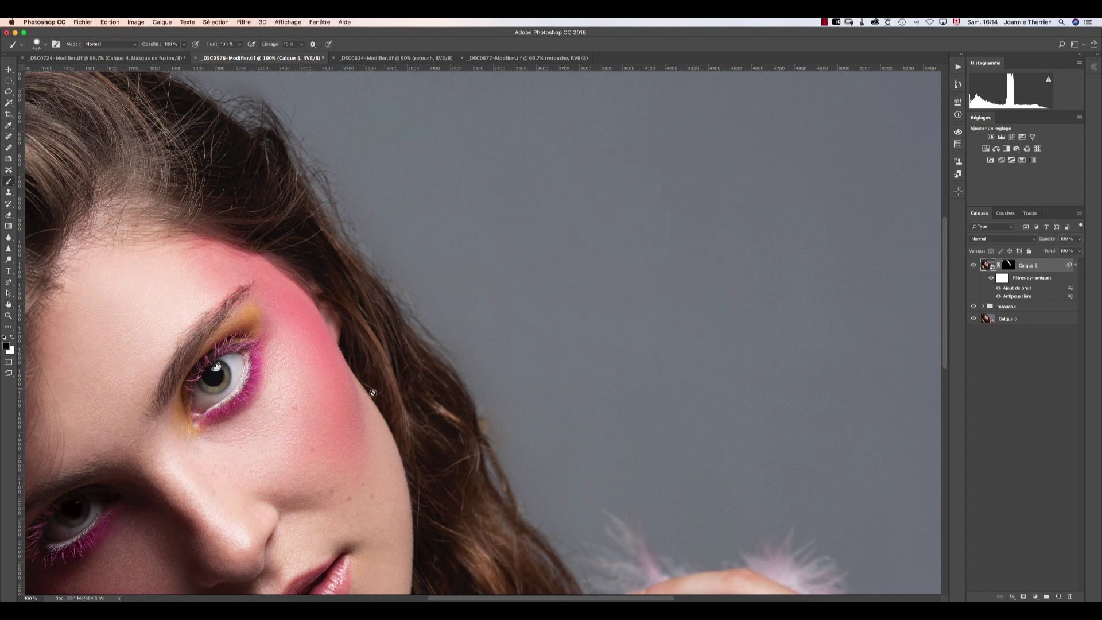
# Refine the filtered layer's mask with the brush along the hair's edge beside the cheek
pyautogui.click(1008, 265)
pyautogui.press('x')
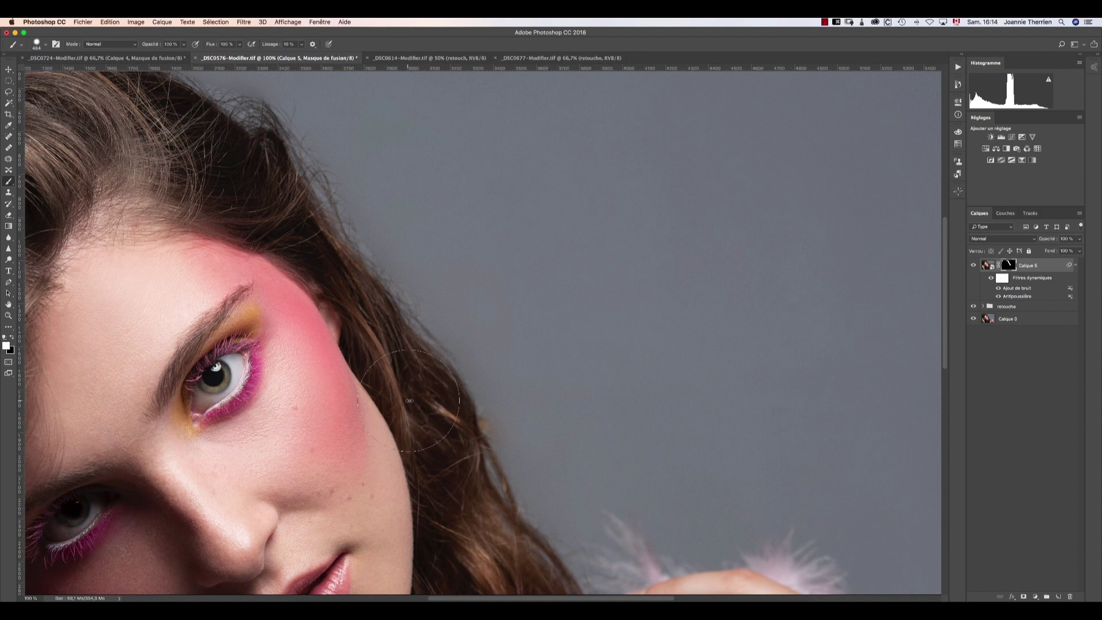
pyautogui.press('x')
pyautogui.press('super+r')
pyautogui.moveTo(258, 189); pyautogui.dragTo(333, 280)
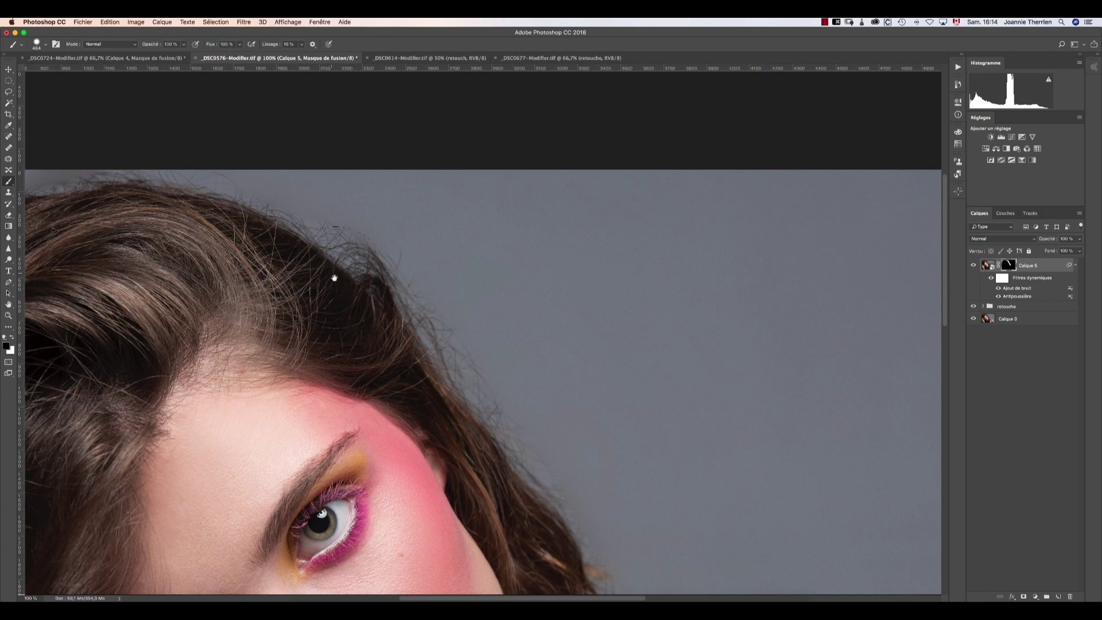
pyautogui.press('space')
pyautogui.moveTo(308, 290); pyautogui.dragTo(256, 130)
pyautogui.moveTo(498, 334); pyautogui.dragTo(388, 154)
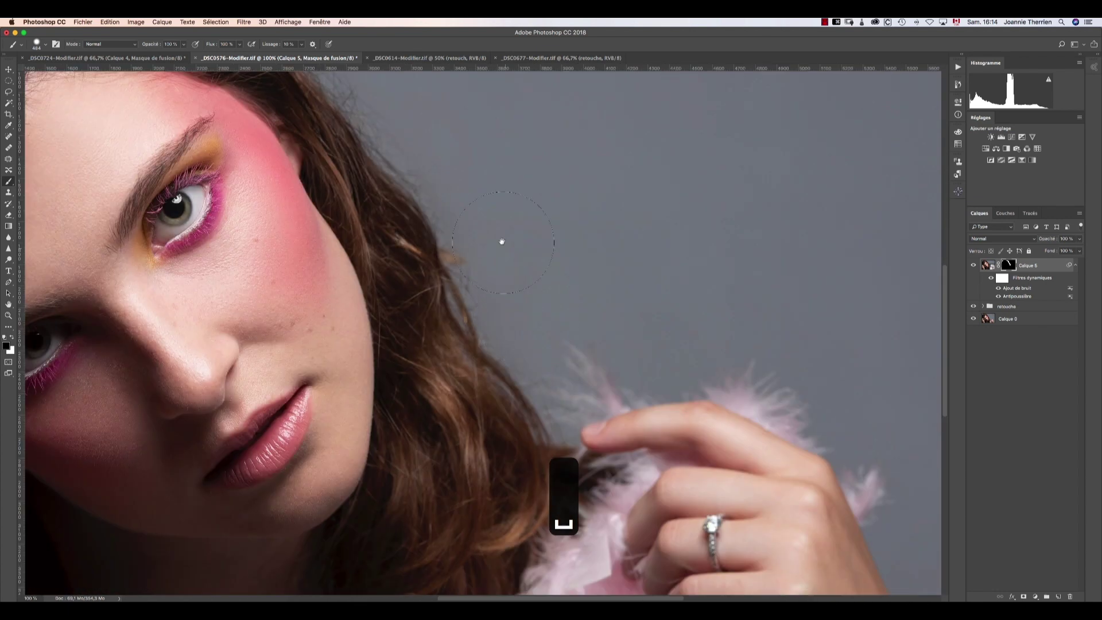
pyautogui.press('x')
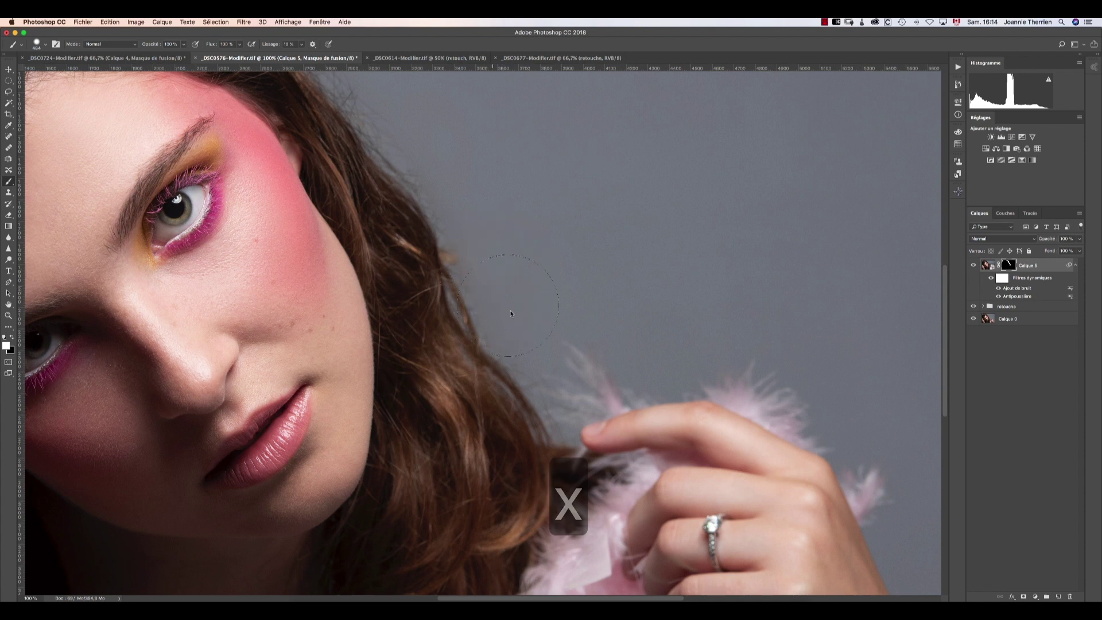
pyautogui.press('super+minus')
pyautogui.press('super+minus')
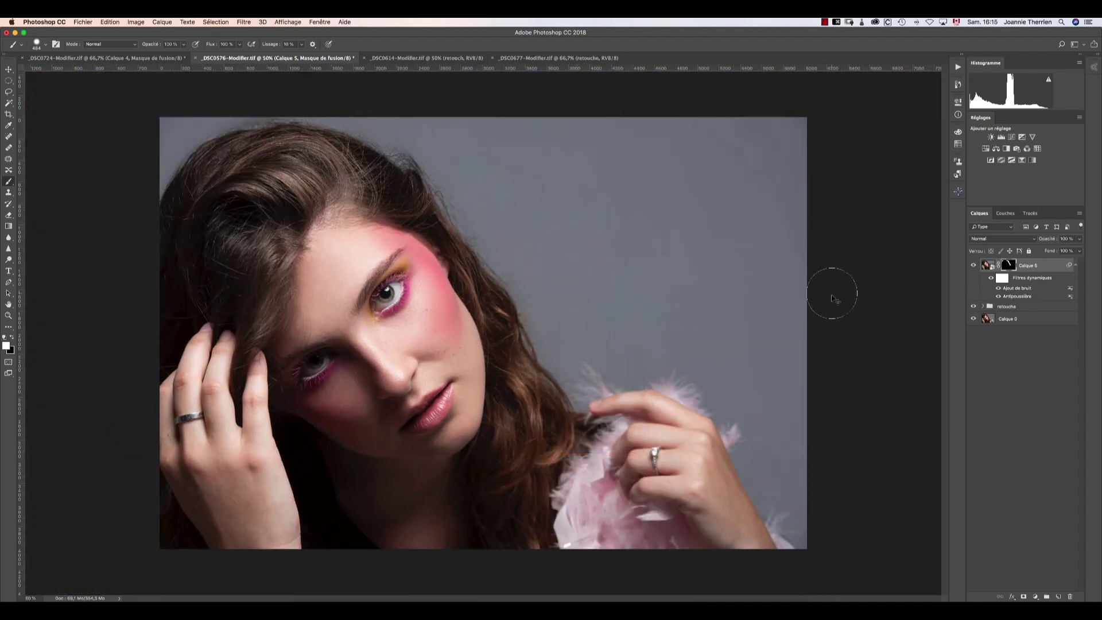
# Toggle the filtered layer's visibility to compare the portrait before and after the flyaway hair cleanup
pyautogui.click(973, 265)
pyautogui.click(973, 265)
pyautogui.click(973, 265)
pyautogui.click(973, 265)
pyautogui.click(973, 265)
pyautogui.click(973, 265)
# Restore black as the foreground colour and add a new empty layer above the filtered smart object
pyautogui.press('x')
pyautogui.click(1059, 597)
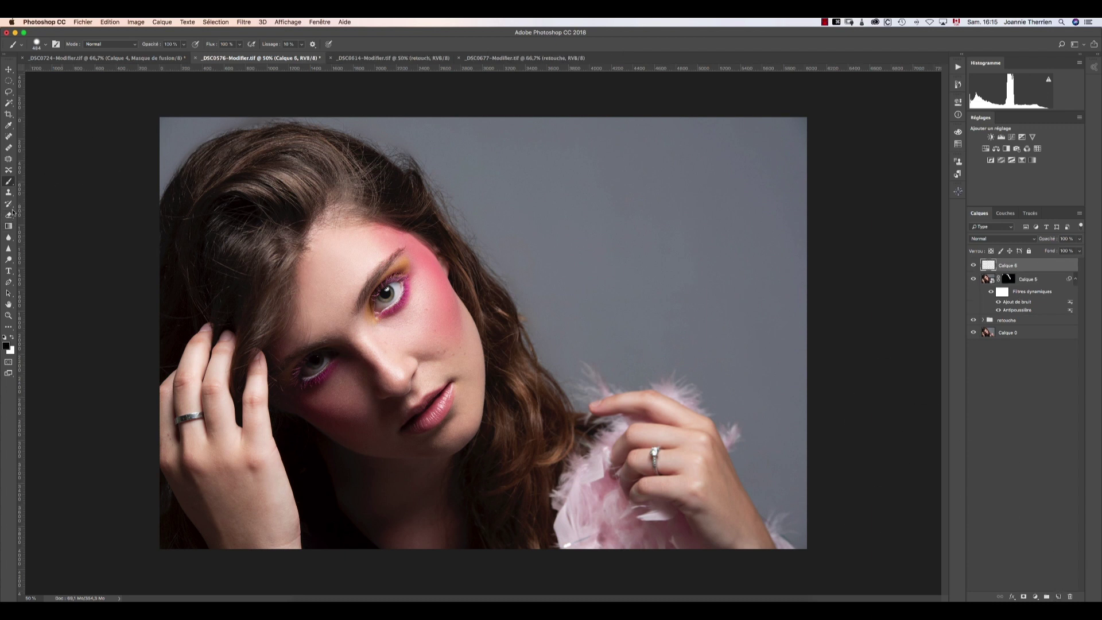
# Clone out the remaining flyaway hairs along the hair's outer edge on the new layer, then compare the portrait with and without the cleanup
pyautogui.click(10, 193)
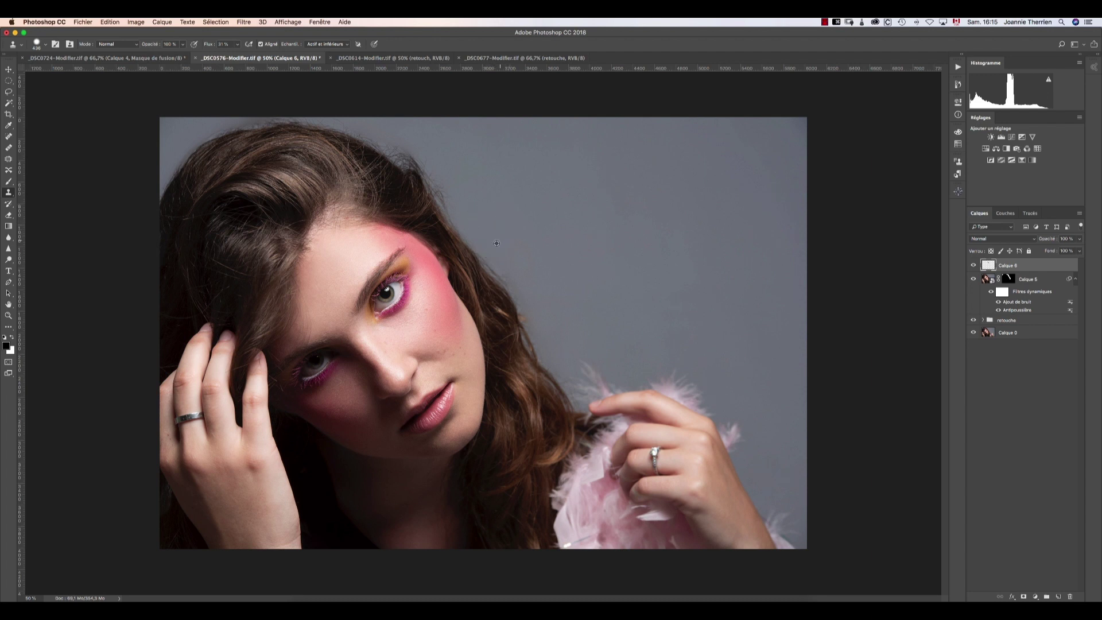
pyautogui.moveTo(515, 272)
pyautogui.mouseDown()
pyautogui.moveTo(507, 300)
pyautogui.moveTo(525, 344)
pyautogui.mouseUp()
pyautogui.click(462, 200)
pyautogui.click(403, 141)
pyautogui.click(411, 146)
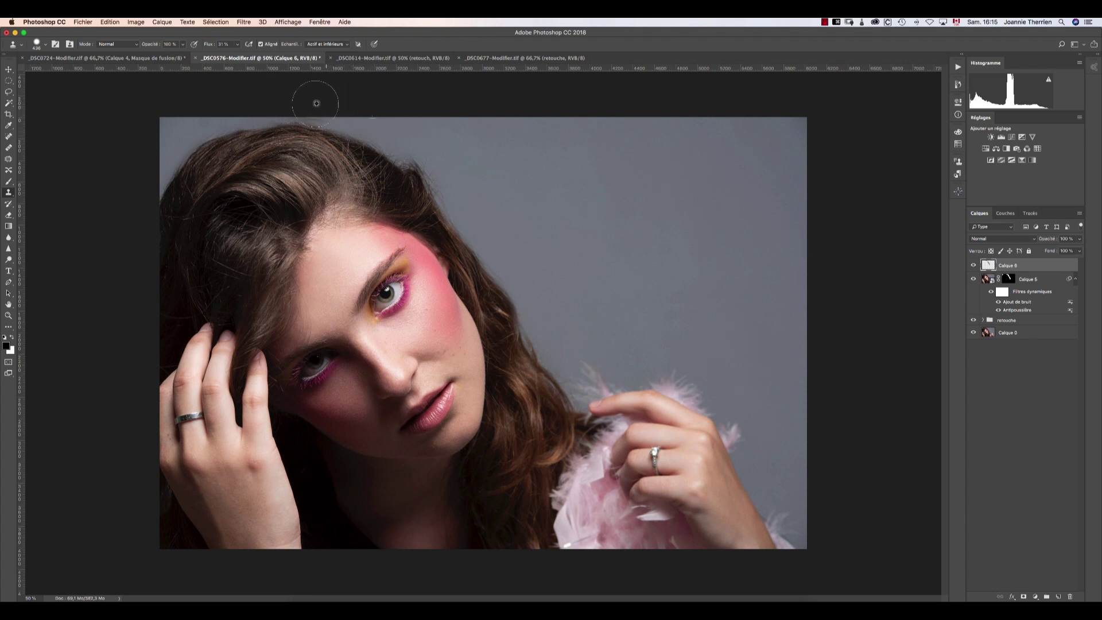
pyautogui.click(974, 267)
pyautogui.moveTo(975, 280); pyautogui.dragTo(974, 266)
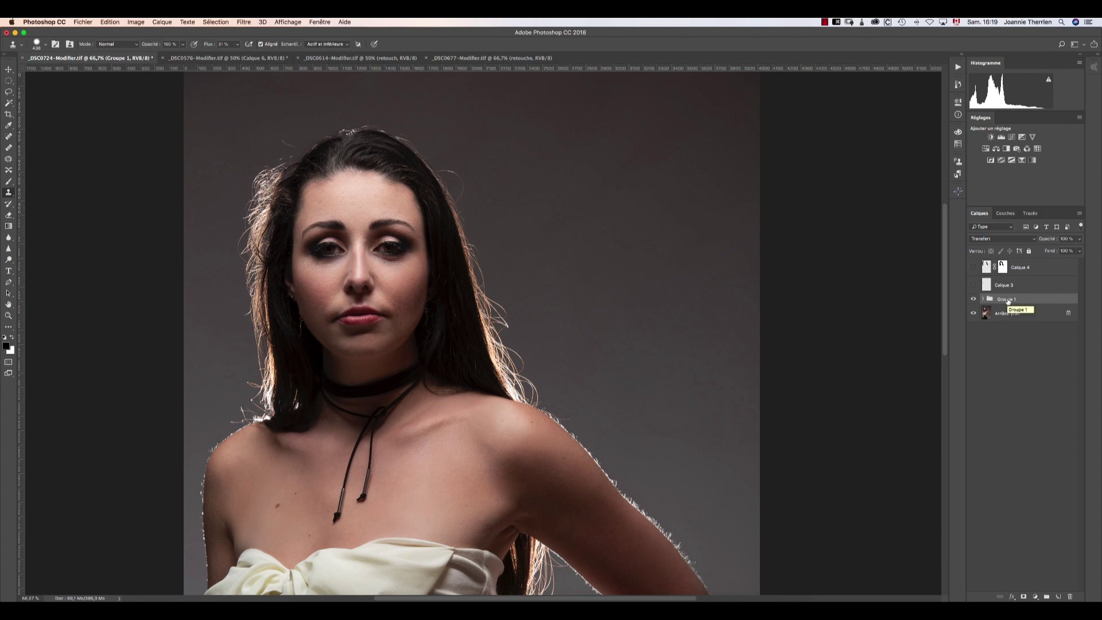
# Stamp the visible layers into a new layer above Groupe 1 and push the stray hairs inward with Liquify at pressure 30
pyautogui.press('alt+shift+super+e')
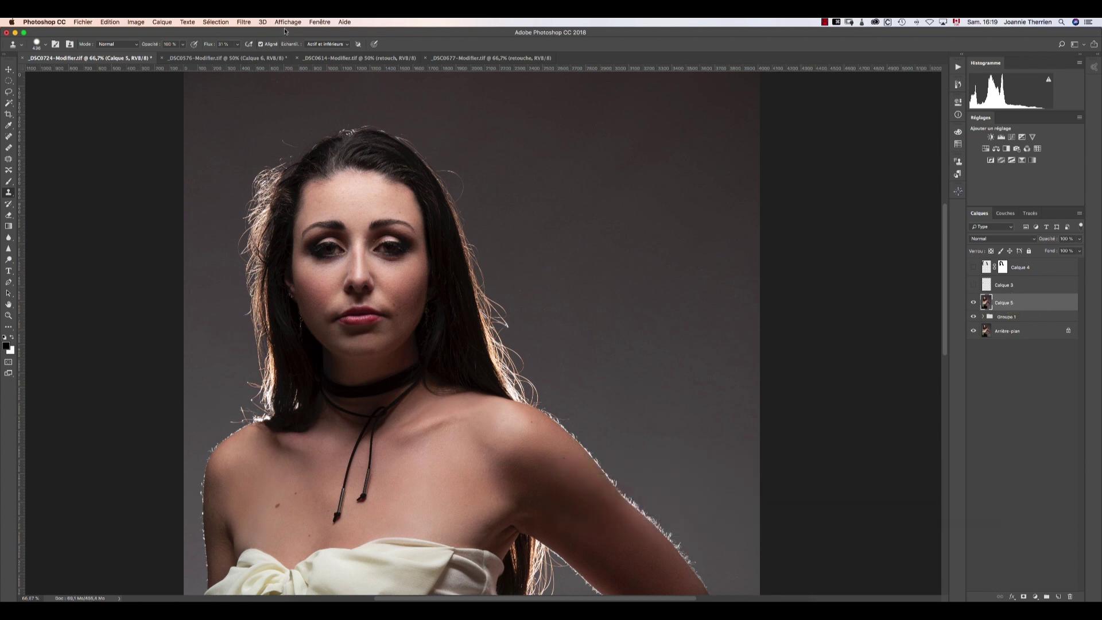
pyautogui.click(244, 22)
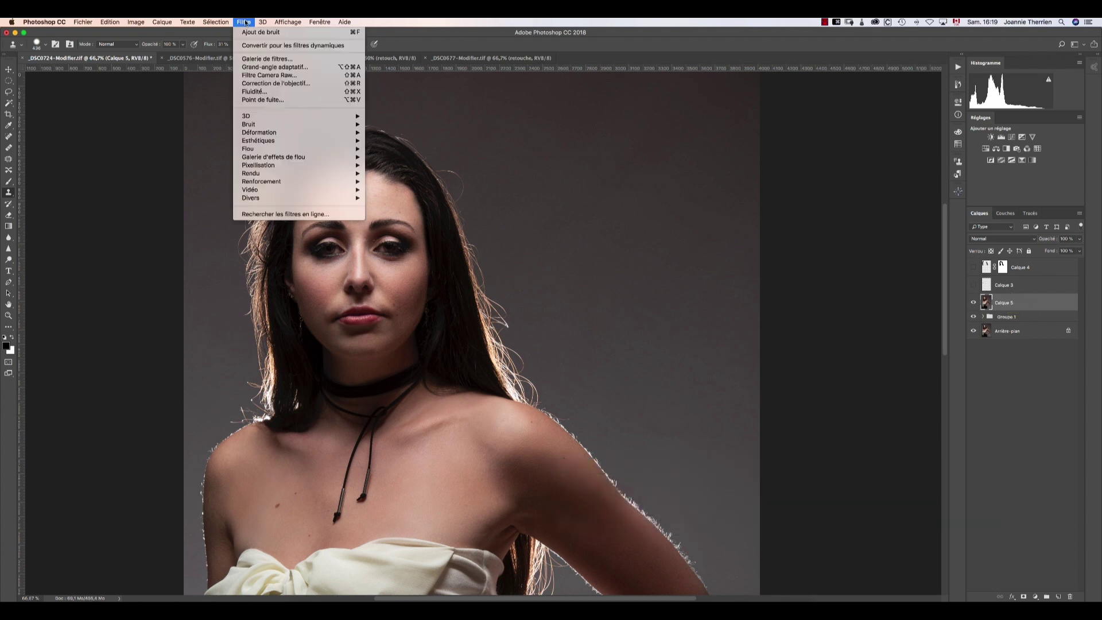
pyautogui.click(269, 92)
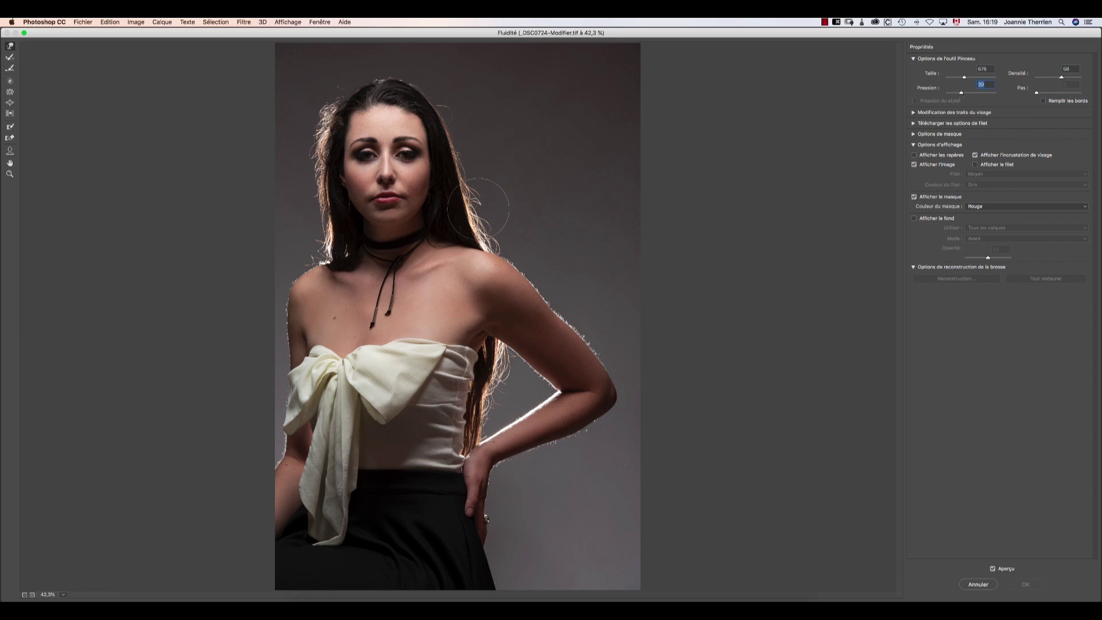
pyautogui.press('Return')
pyautogui.moveTo(492, 213); pyautogui.dragTo(480, 201)
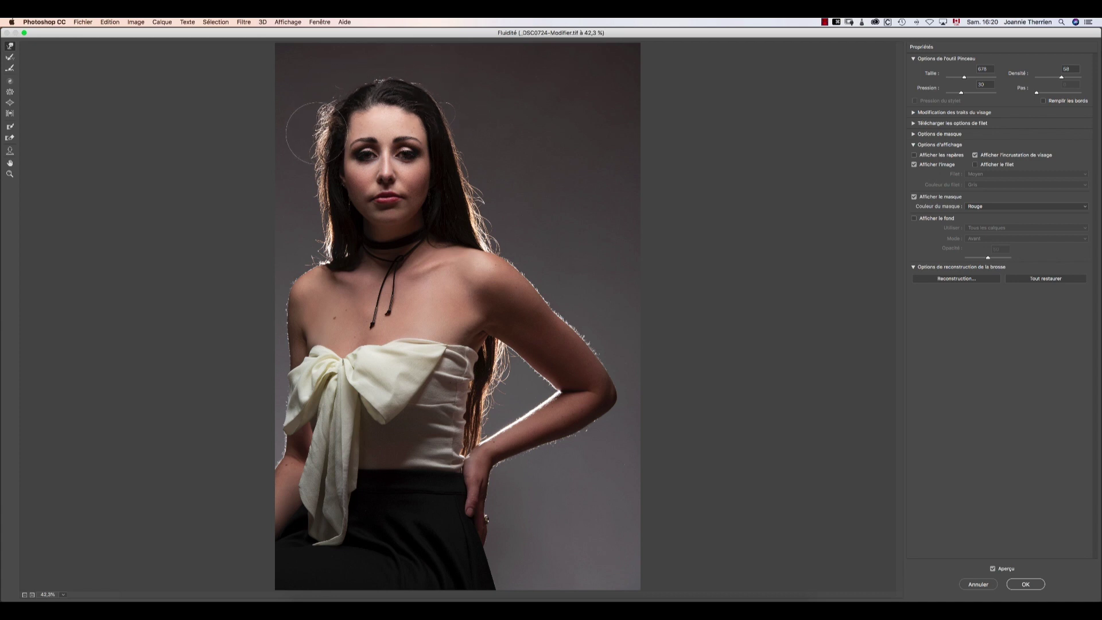
pyautogui.press('Return')
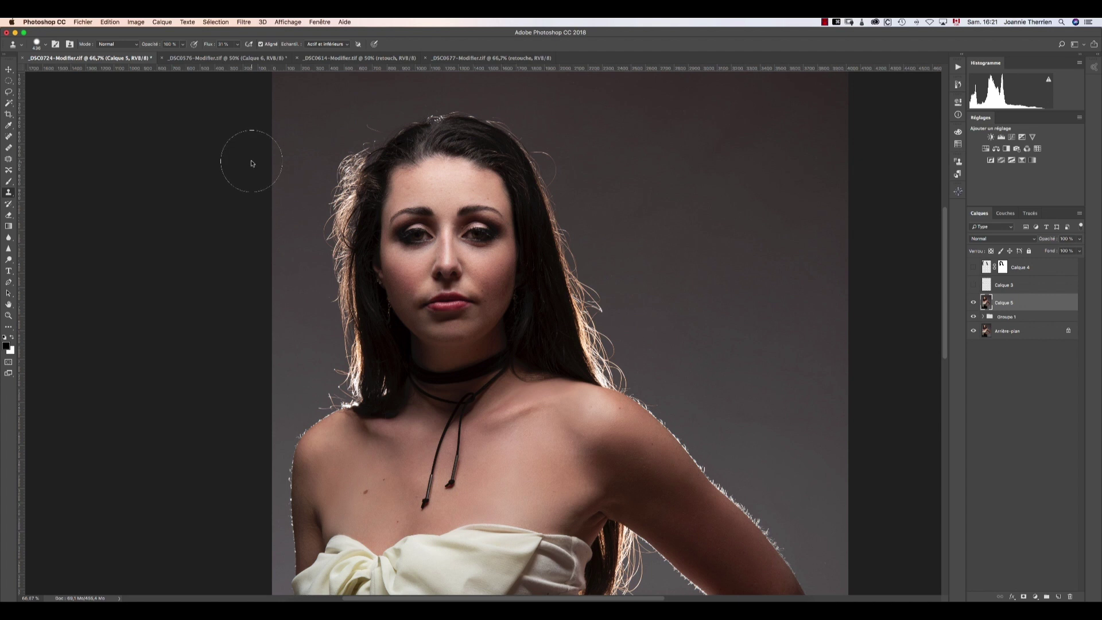
# Reopen Liquify on the stamped layer and paint a freeze mask over the hair, face, neck, shoulders and chest
pyautogui.press('space')
pyautogui.moveTo(378, 105); pyautogui.dragTo(290, 89)
pyautogui.click(244, 22)
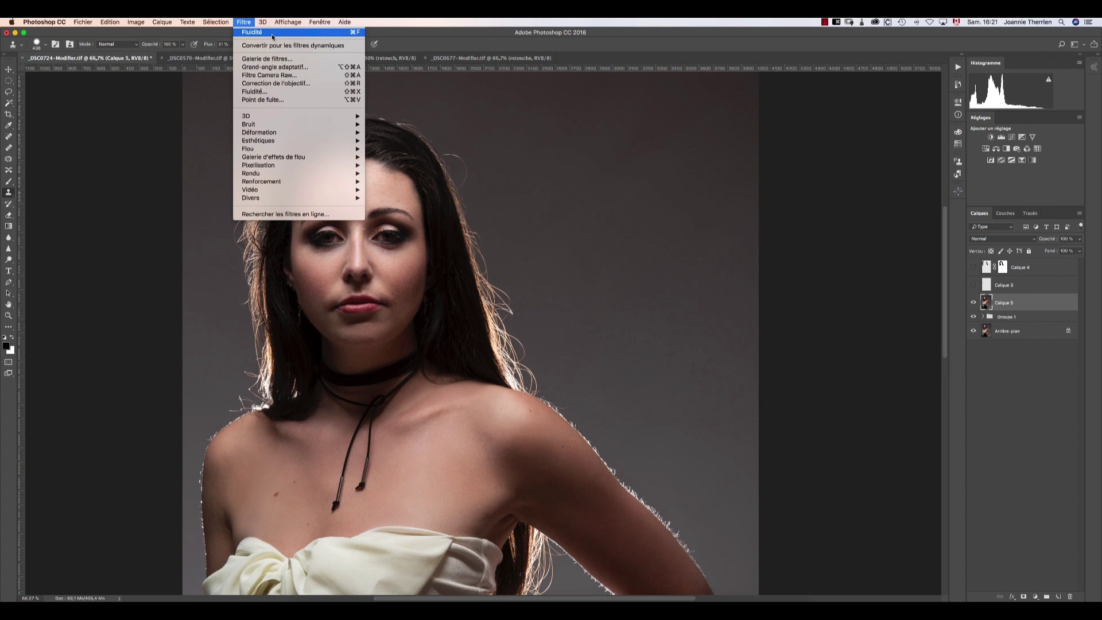
pyautogui.click(256, 92)
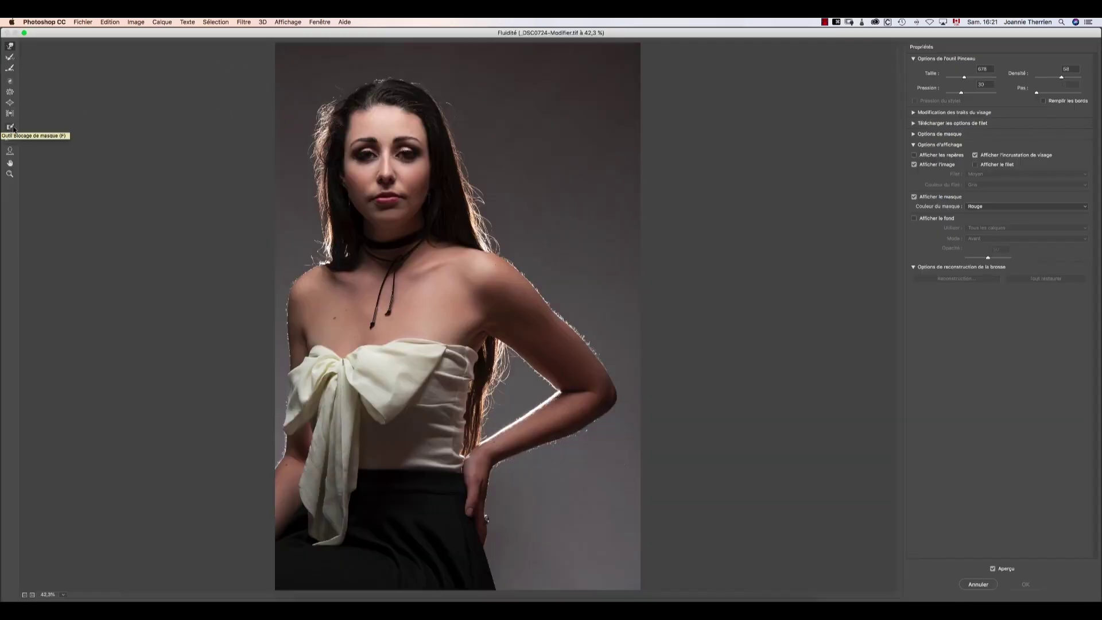
pyautogui.click(9, 128)
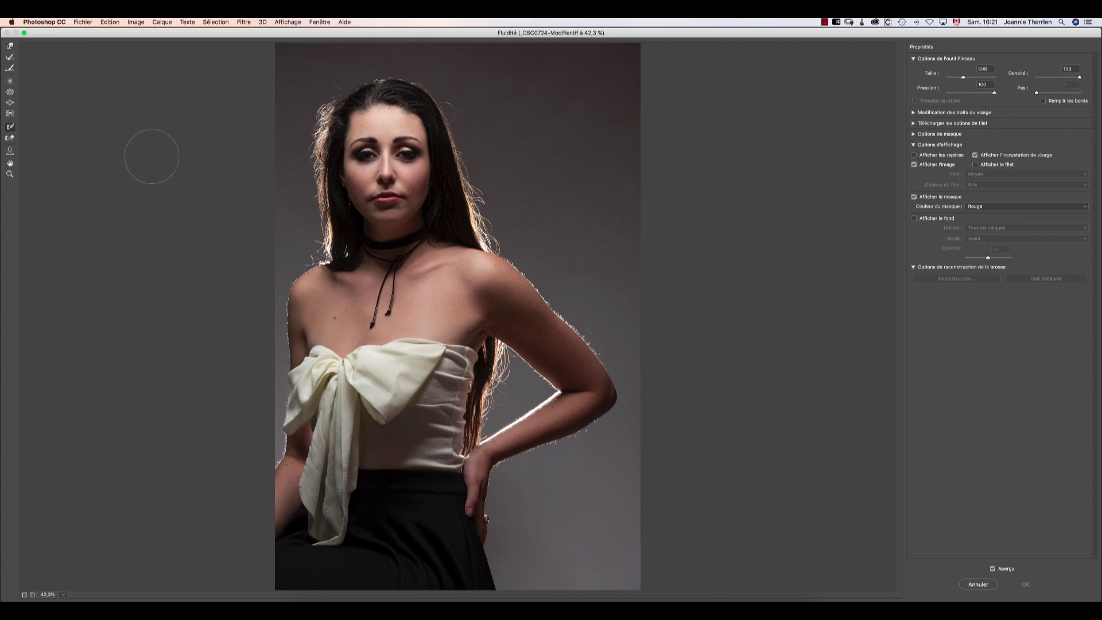
pyautogui.moveTo(370, 112)
pyautogui.mouseDown()
pyautogui.moveTo(352, 252)
pyautogui.moveTo(353, 232)
pyautogui.mouseUp()
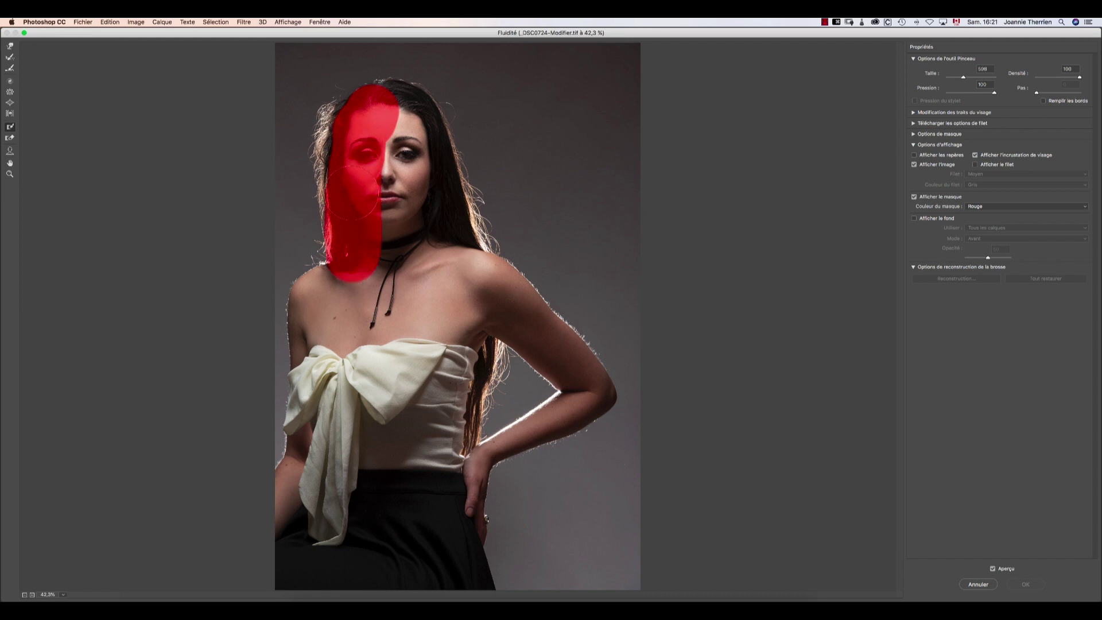
pyautogui.moveTo(365, 123)
pyautogui.mouseDown()
pyautogui.moveTo(409, 115)
pyautogui.moveTo(431, 152)
pyautogui.moveTo(462, 268)
pyautogui.moveTo(513, 305)
pyautogui.mouseUp()
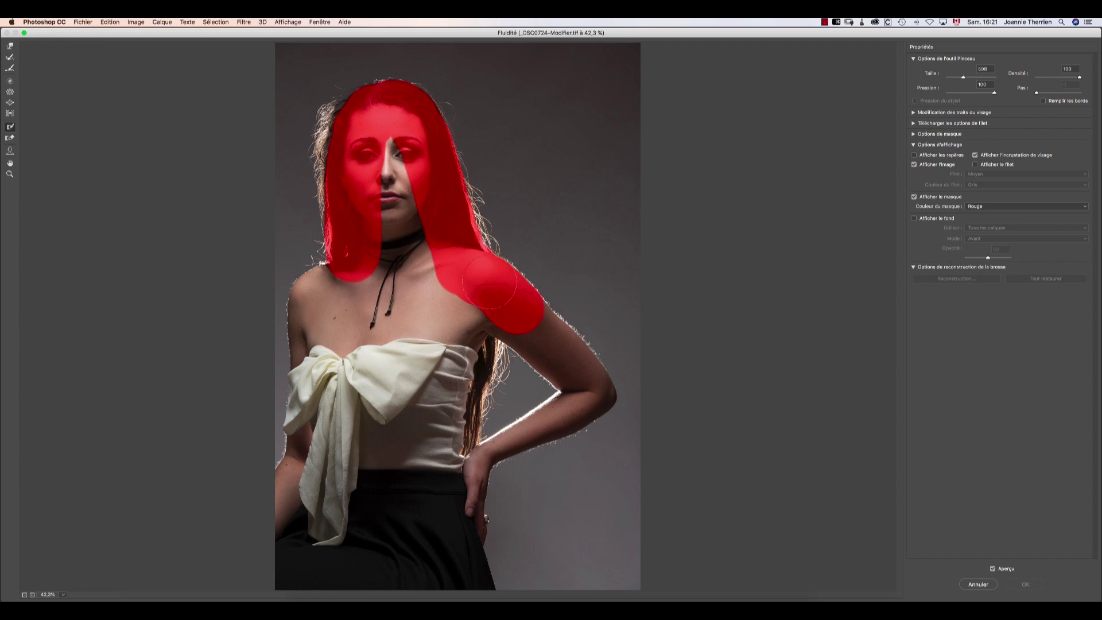
pyautogui.moveTo(513, 306)
pyautogui.mouseDown()
pyautogui.moveTo(473, 303)
pyautogui.moveTo(441, 279)
pyautogui.moveTo(394, 145)
pyautogui.moveTo(379, 258)
pyautogui.moveTo(315, 299)
pyautogui.moveTo(317, 324)
pyautogui.moveTo(428, 297)
pyautogui.moveTo(409, 277)
pyautogui.moveTo(444, 313)
pyautogui.moveTo(357, 318)
pyautogui.mouseUp()
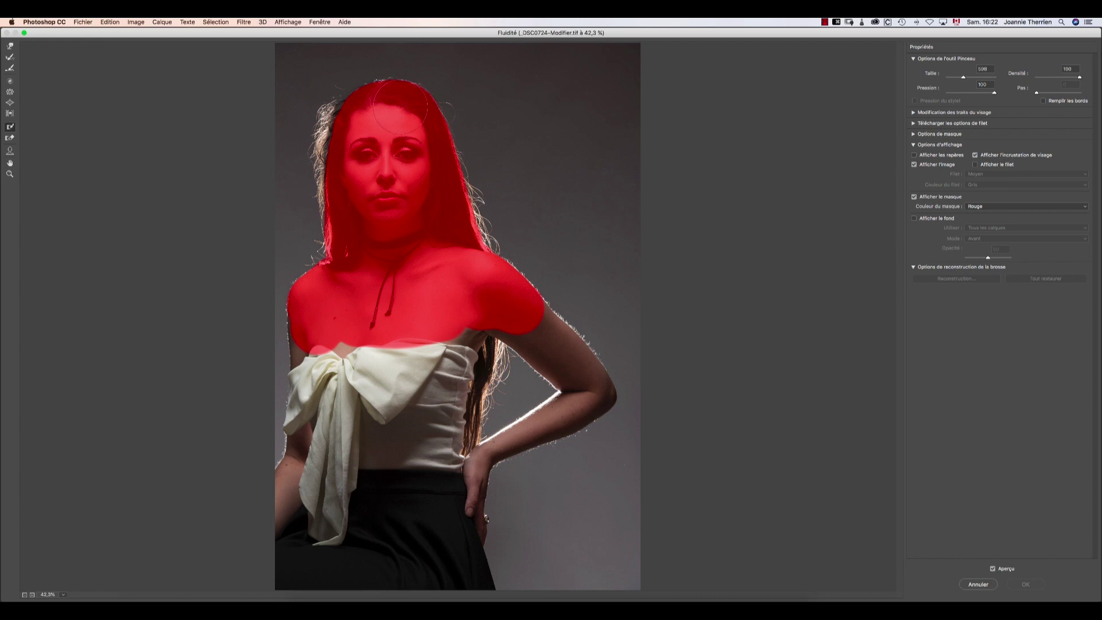
# Push the flyaway hairs toward the frozen area with the Forward Warp tool and apply Liquify
pyautogui.click(10, 139)
pyautogui.click(10, 46)
pyautogui.moveTo(507, 231); pyautogui.dragTo(489, 225)
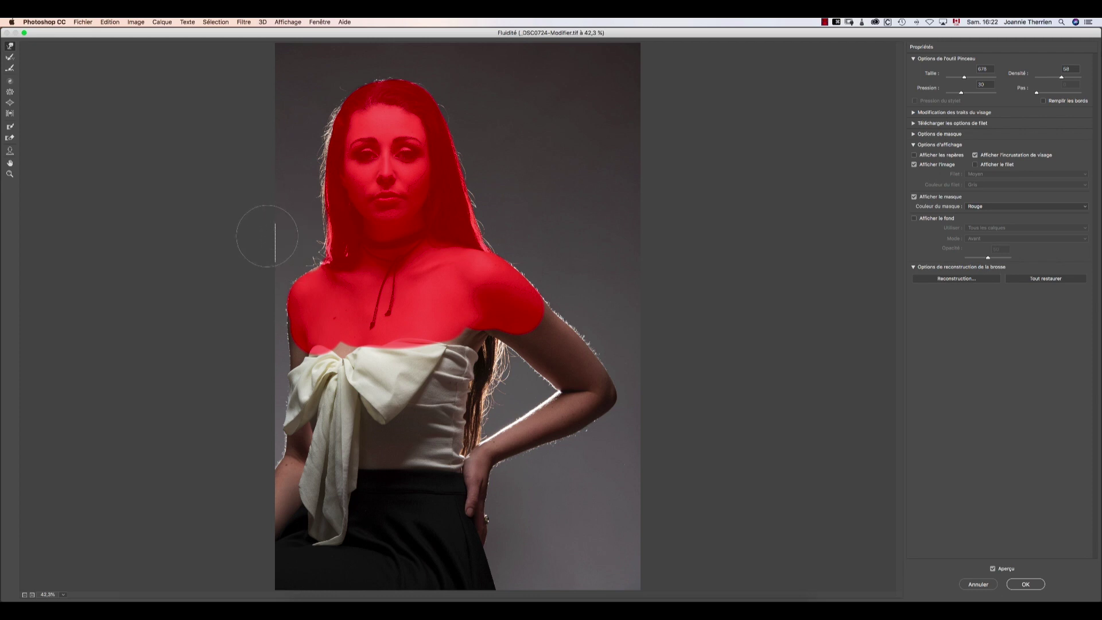
pyautogui.click(1025, 584)
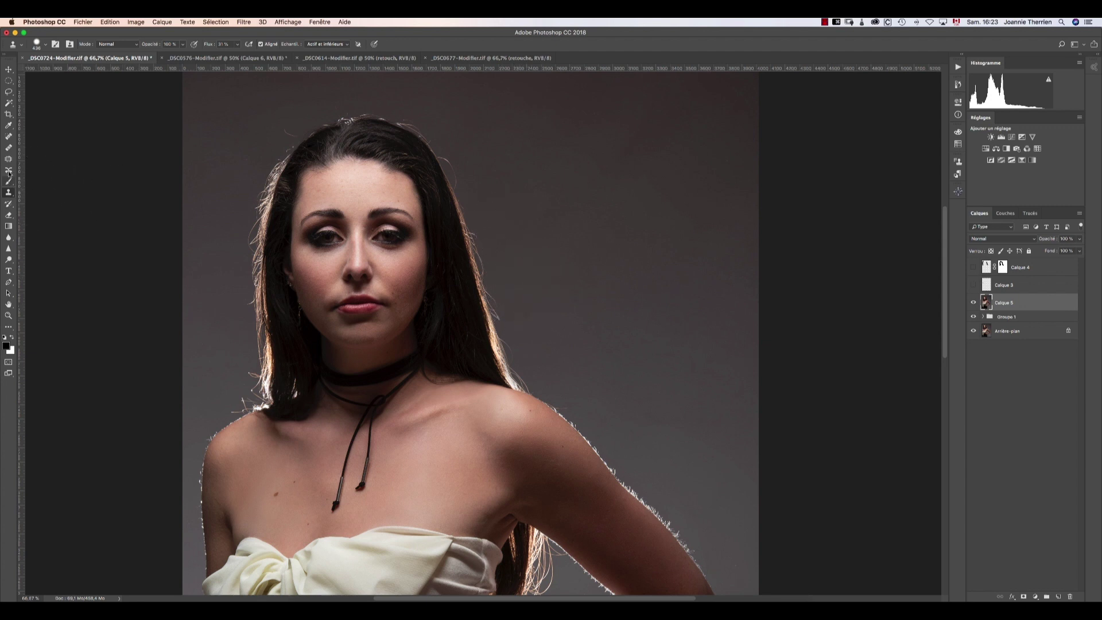
# Remove the leftover flyaway hairs around the hair and shoulders with the Spot Healing Brush, undoing the stroke along the hair beside the forehead
pyautogui.click(8, 136)
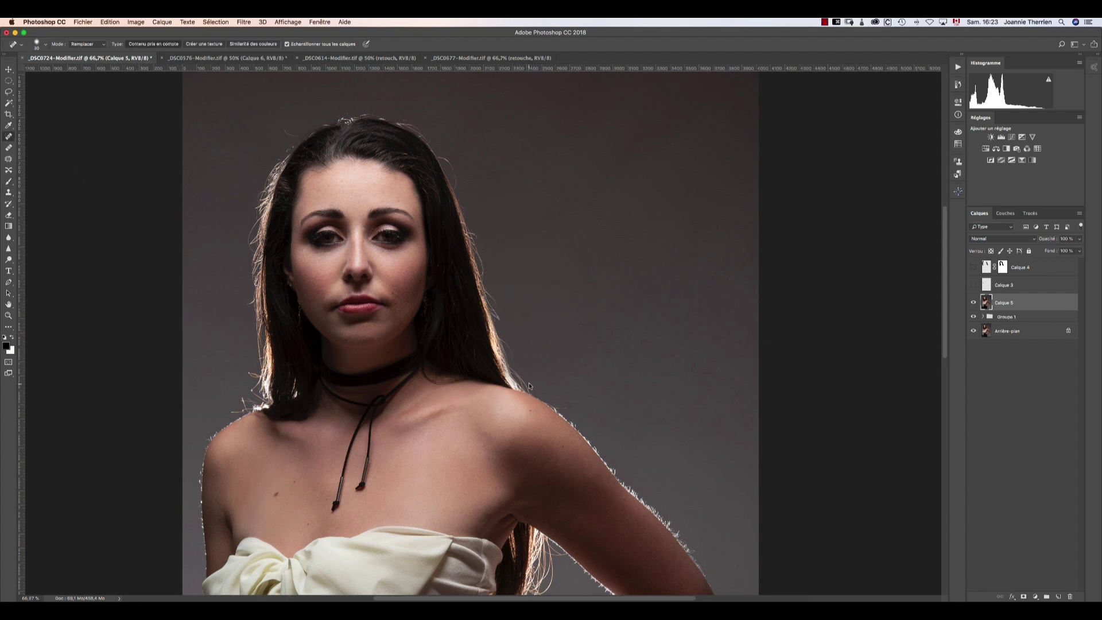
pyautogui.moveTo(514, 373)
pyautogui.mouseDown()
pyautogui.moveTo(543, 393)
pyautogui.moveTo(497, 328)
pyautogui.moveTo(472, 224)
pyautogui.moveTo(479, 259)
pyautogui.mouseUp()
pyautogui.moveTo(442, 160); pyautogui.dragTo(463, 199)
pyautogui.moveTo(296, 135)
pyautogui.mouseDown()
pyautogui.moveTo(279, 127)
pyautogui.moveTo(285, 160)
pyautogui.moveTo(262, 186)
pyautogui.moveTo(249, 261)
pyautogui.mouseUp()
pyautogui.press('super+z')
pyautogui.moveTo(259, 378)
pyautogui.mouseDown()
pyautogui.moveTo(236, 367)
pyautogui.moveTo(255, 391)
pyautogui.moveTo(255, 378)
pyautogui.moveTo(258, 397)
pyautogui.moveTo(254, 374)
pyautogui.moveTo(262, 403)
pyautogui.moveTo(240, 383)
pyautogui.moveTo(258, 406)
pyautogui.moveTo(235, 397)
pyautogui.moveTo(246, 408)
pyautogui.moveTo(236, 390)
pyautogui.moveTo(248, 408)
pyautogui.moveTo(244, 394)
pyautogui.moveTo(246, 408)
pyautogui.moveTo(217, 409)
pyautogui.moveTo(243, 412)
pyautogui.moveTo(219, 410)
pyautogui.mouseUp()
pyautogui.moveTo(556, 409)
pyautogui.mouseDown()
pyautogui.moveTo(591, 403)
pyautogui.moveTo(580, 404)
pyautogui.mouseUp()
# Toggle between Groupe 1 alone and all visible layers to compare the hair before and after the cleanup
pyautogui.keyDown('alt'); pyautogui.click(973, 317); pyautogui.keyUp('alt')
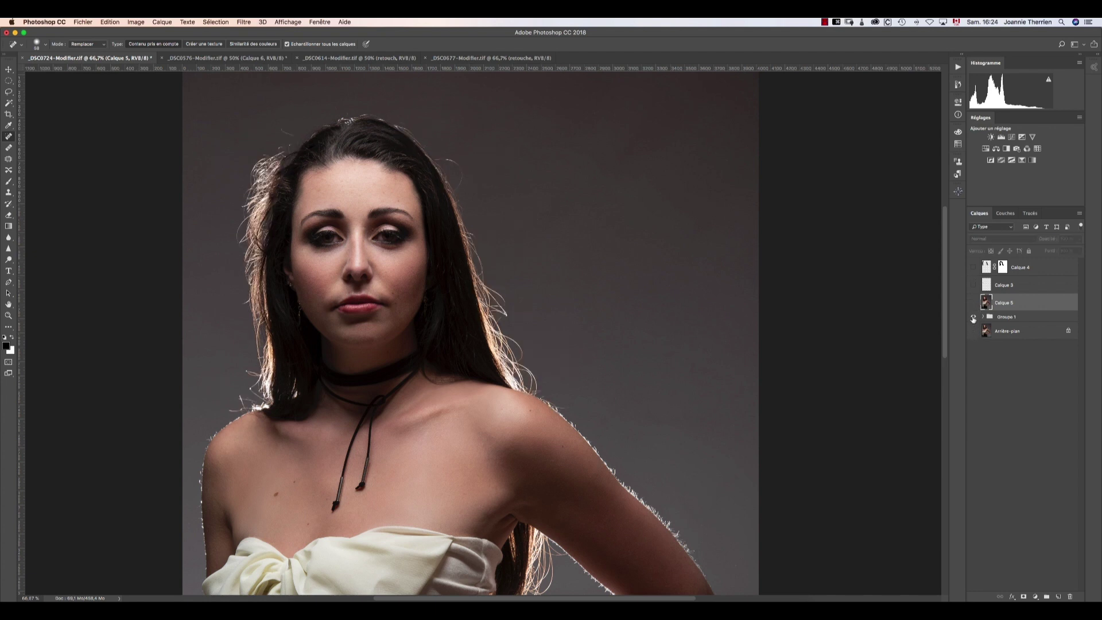
pyautogui.keyDown('alt'); pyautogui.click(973, 317); pyautogui.keyUp('alt')
pyautogui.keyDown('alt'); pyautogui.click(974, 317); pyautogui.keyUp('alt')
pyautogui.keyDown('alt'); pyautogui.click(973, 317); pyautogui.keyUp('alt')
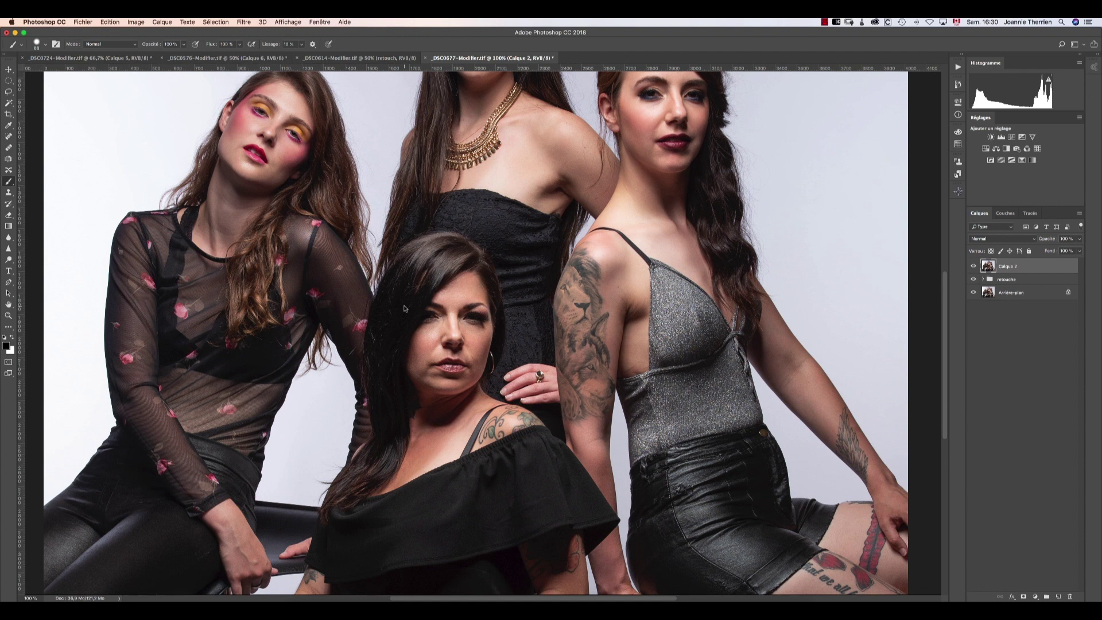
# Lasso a section of the seated front woman's hair near the crown and copy it to a new layer
pyautogui.click(12, 94)
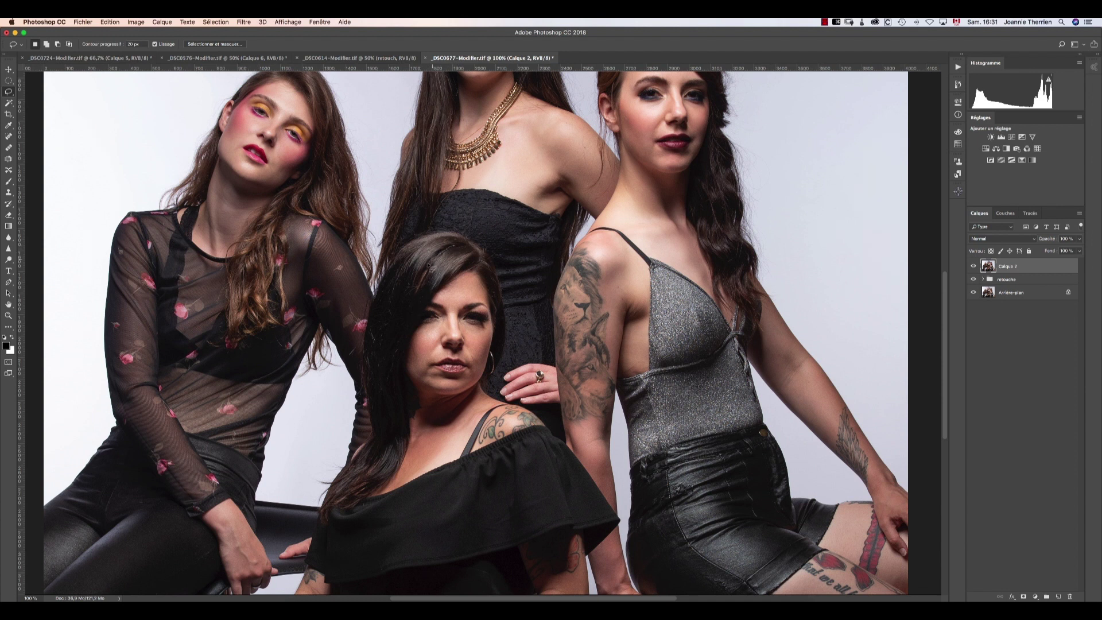
pyautogui.moveTo(410, 309)
pyautogui.mouseDown()
pyautogui.moveTo(408, 265)
pyautogui.moveTo(458, 237)
pyautogui.moveTo(470, 253)
pyautogui.moveTo(458, 248)
pyautogui.mouseUp()
pyautogui.press('super+j')
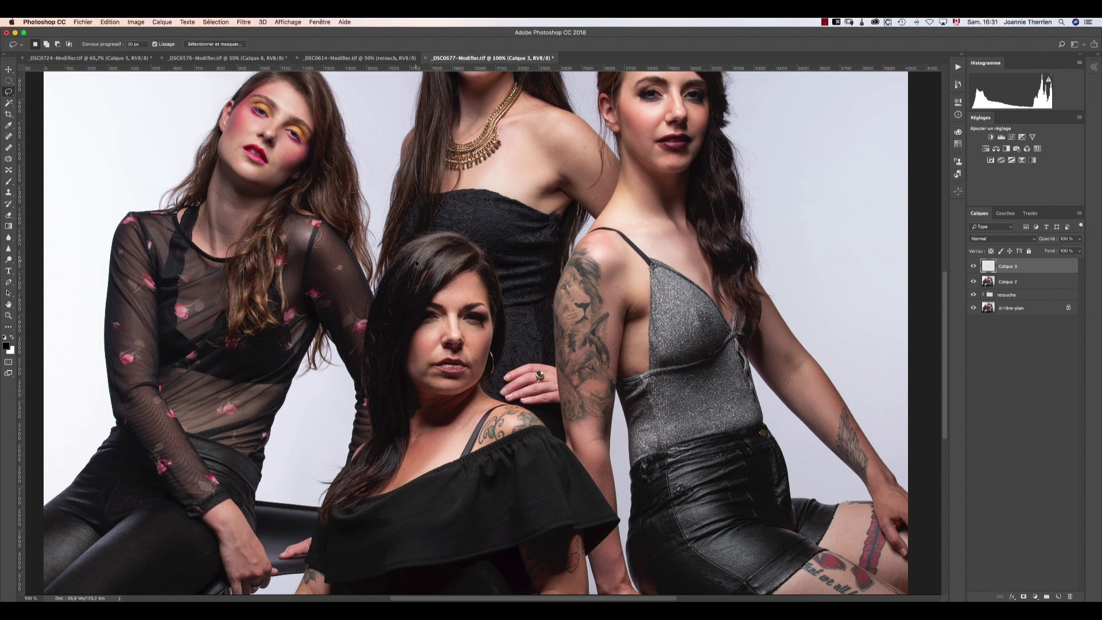
# Shift the copied hair patch slightly with Free Transform and warp it to follow the flow of the front woman's hair
pyautogui.press('super+t')
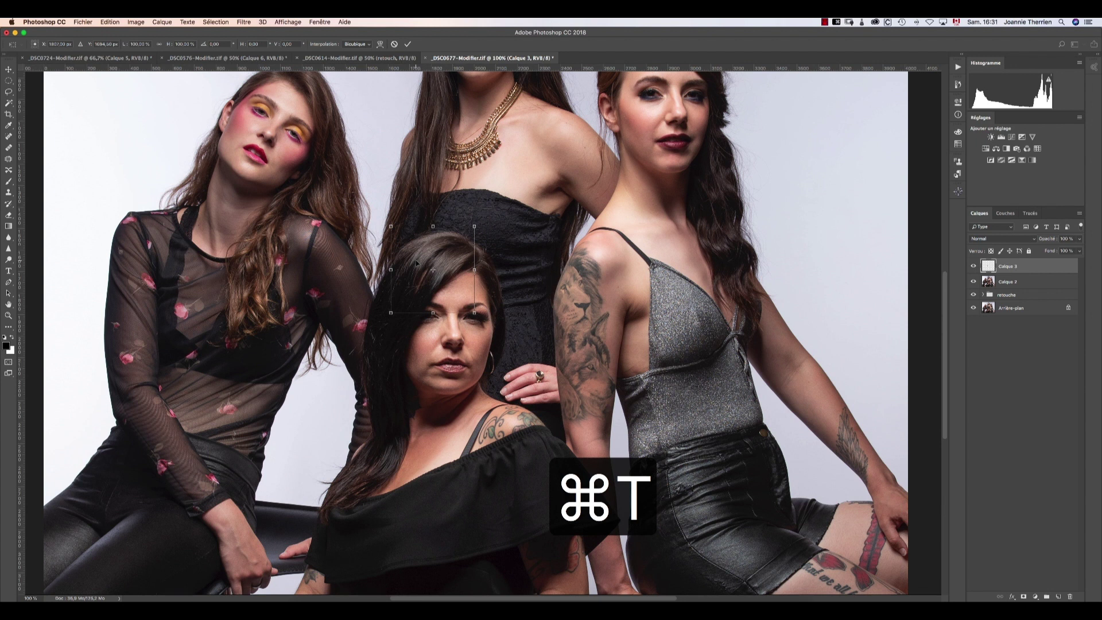
pyautogui.moveTo(434, 255); pyautogui.dragTo(435, 259)
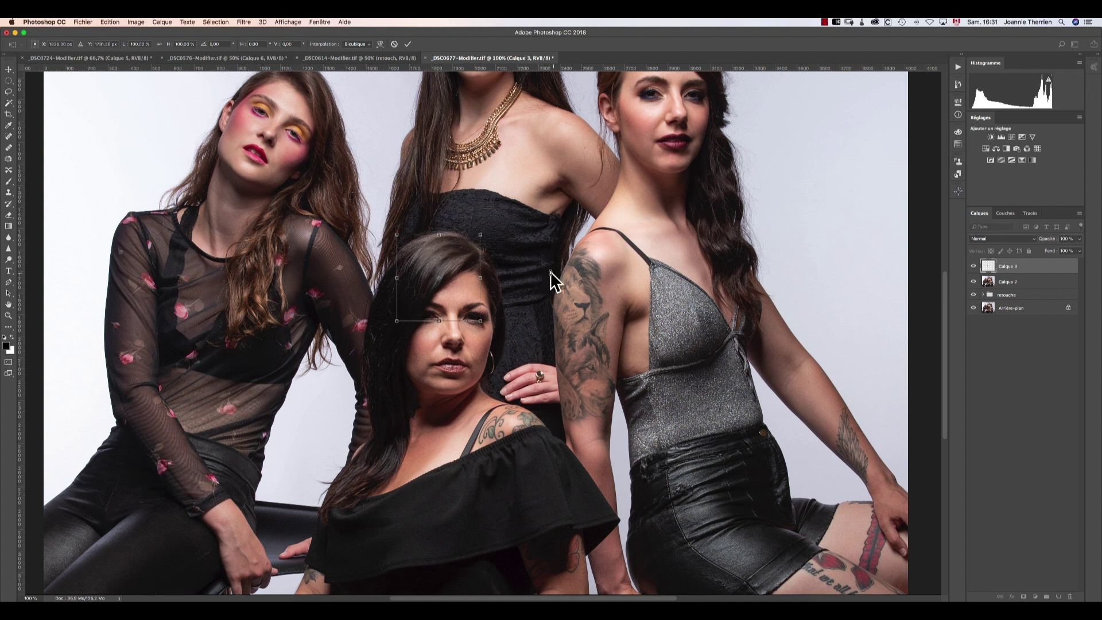
pyautogui.click(379, 44)
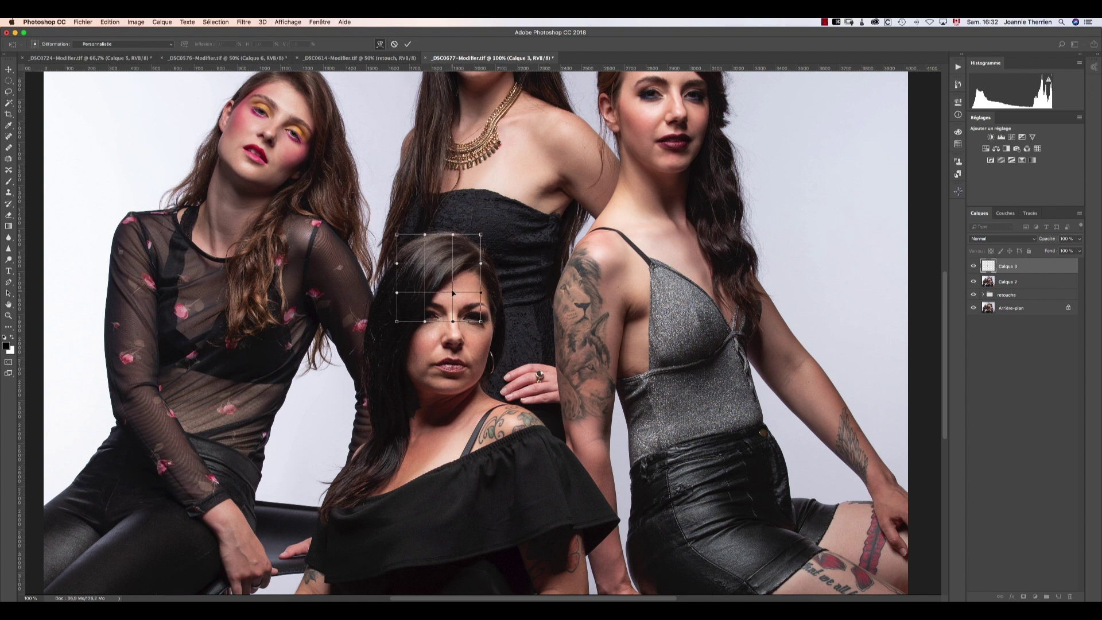
pyautogui.moveTo(453, 294); pyautogui.dragTo(432, 270)
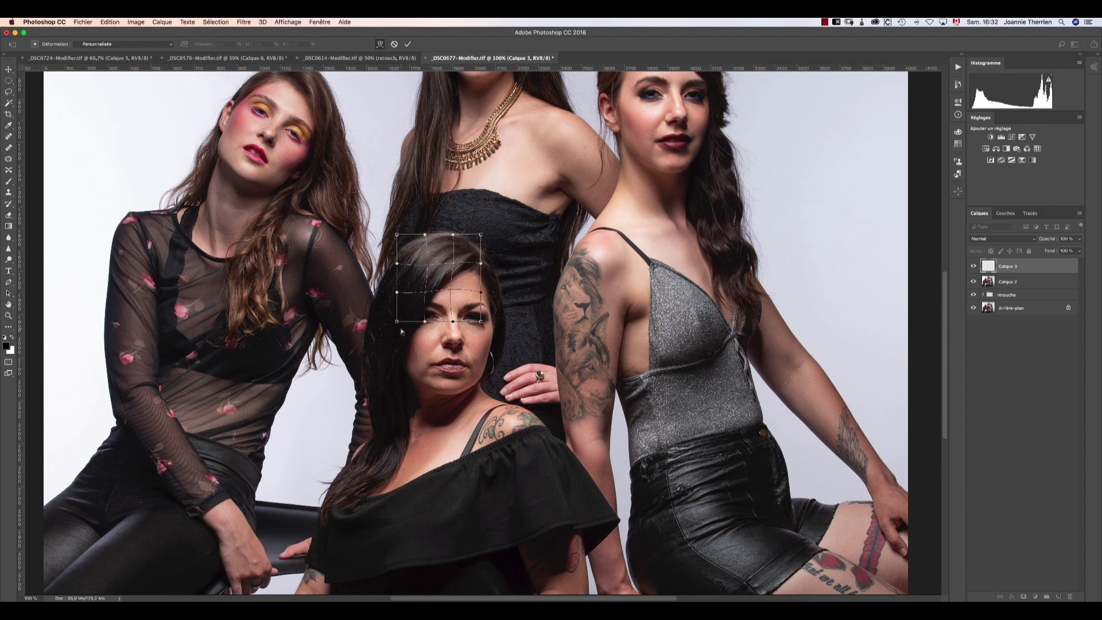
pyautogui.moveTo(397, 322); pyautogui.dragTo(390, 330)
pyautogui.moveTo(426, 294); pyautogui.dragTo(421, 301)
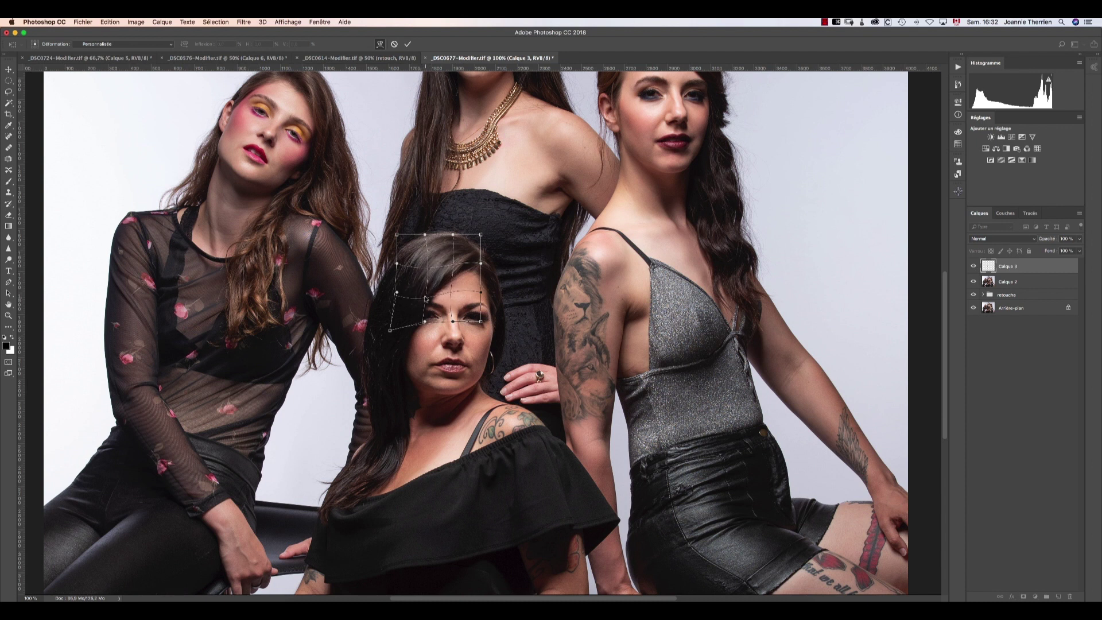
pyautogui.moveTo(427, 269); pyautogui.dragTo(430, 271)
pyautogui.press('Return')
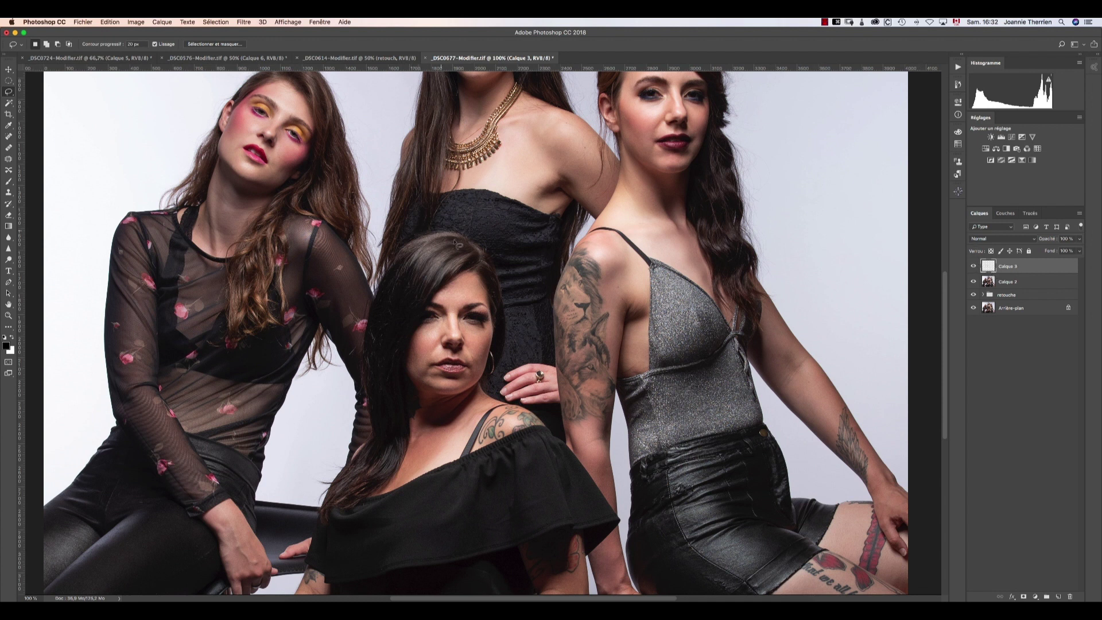
# Add a layer mask to the warped hair patch and ready the Brush with black as the foreground colour
pyautogui.click(1024, 597)
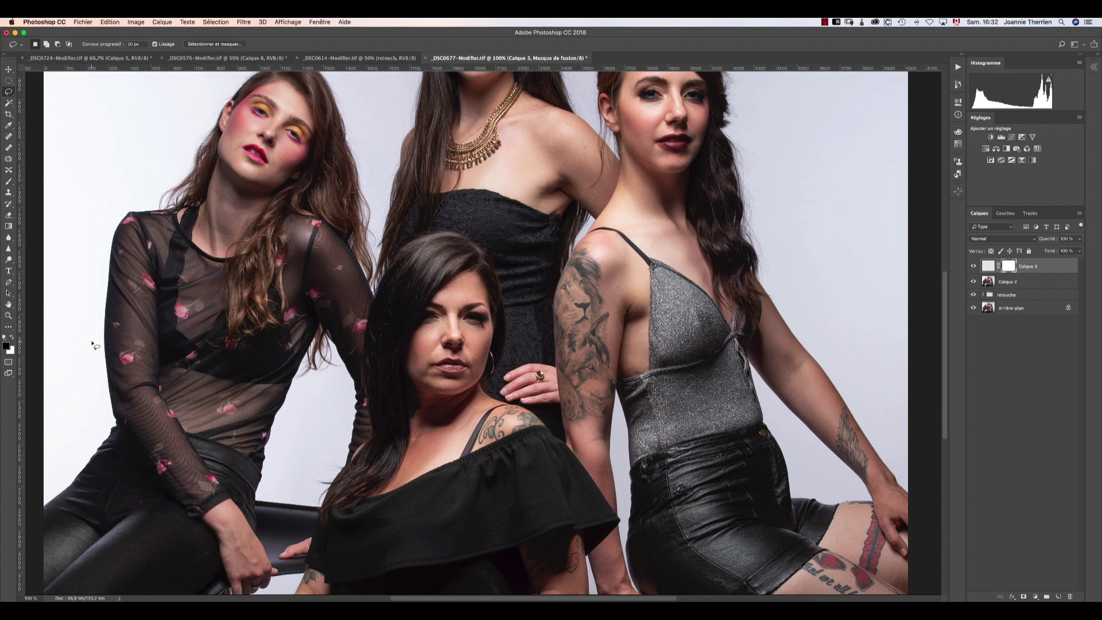
pyautogui.press('b')
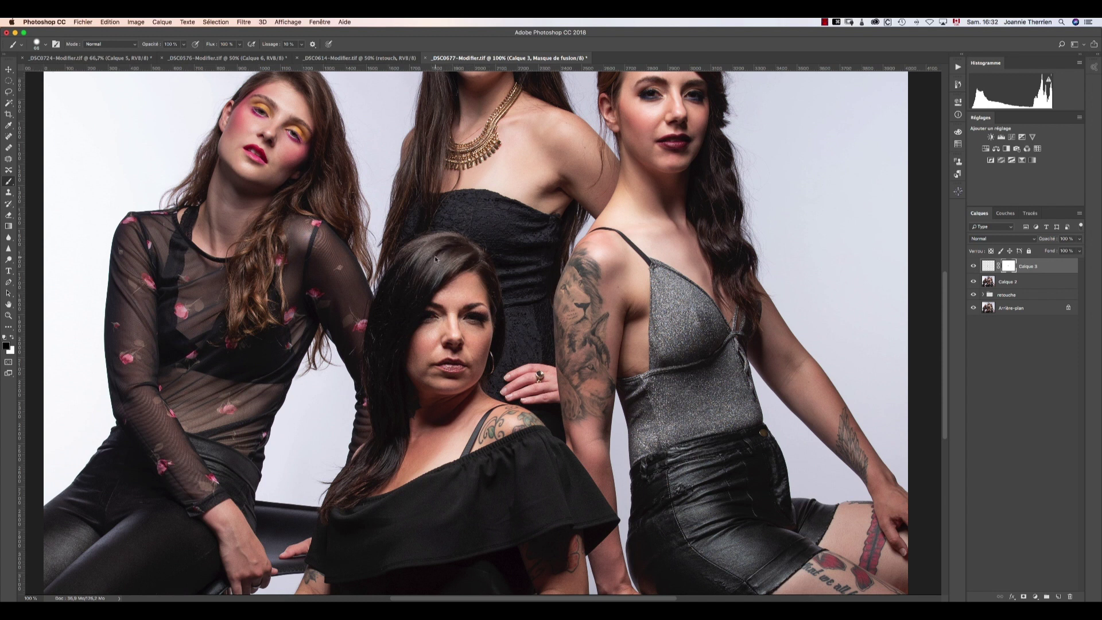
pyautogui.press('x')
pyautogui.press('x')
pyautogui.press('x')
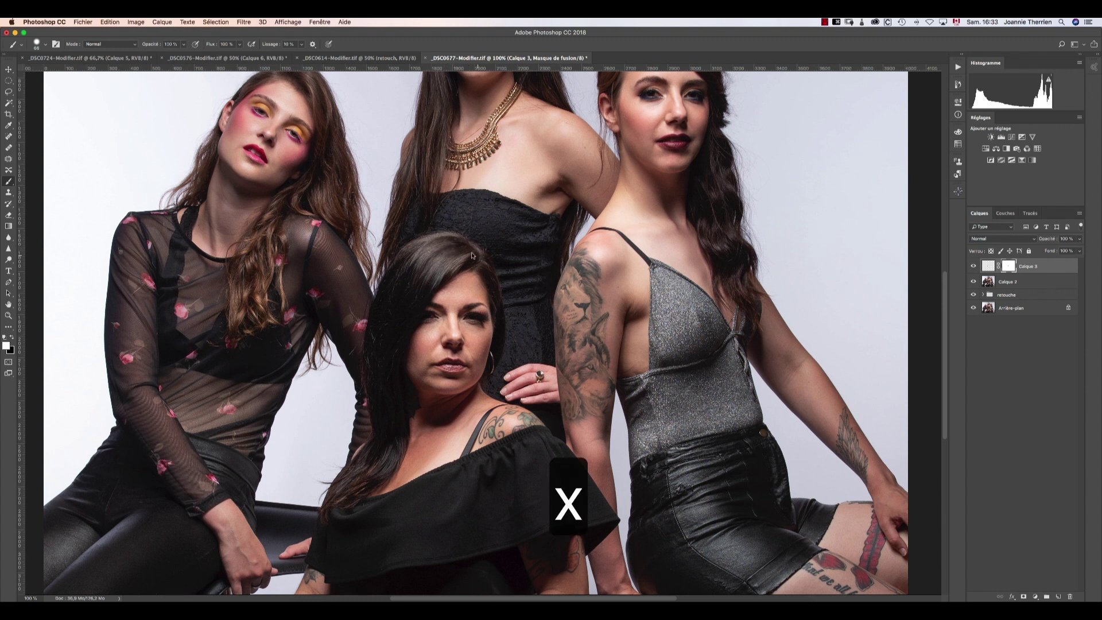
pyautogui.press('x')
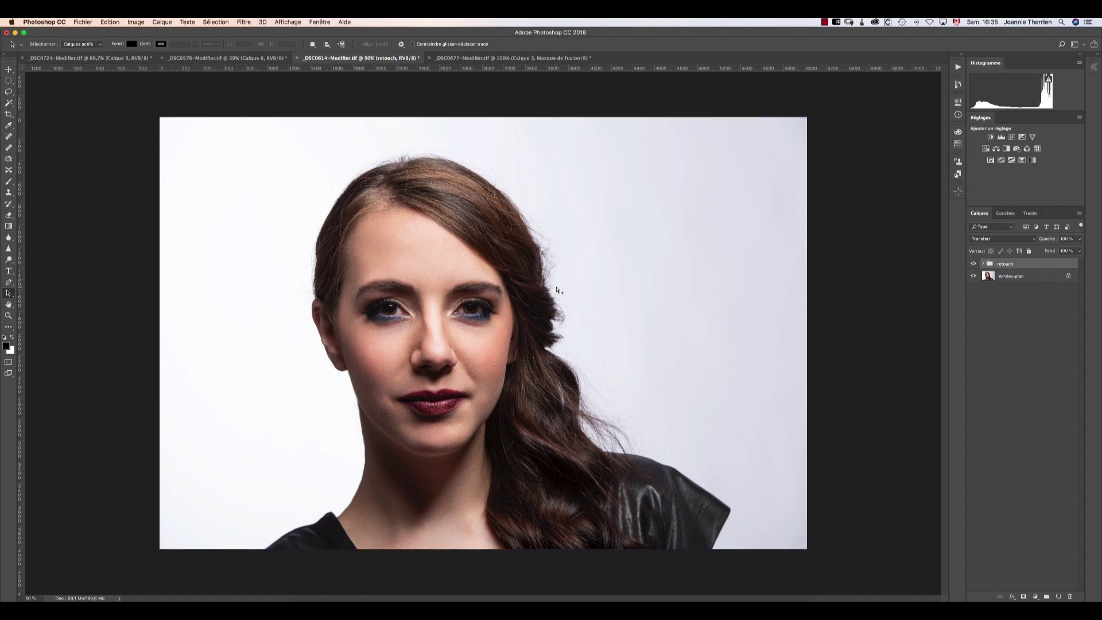
# Fill a new layer above a stamped copy of the visible layers with a radial yellow-to-blue gradient centred on the face
pyautogui.press('alt+shift+super+e')
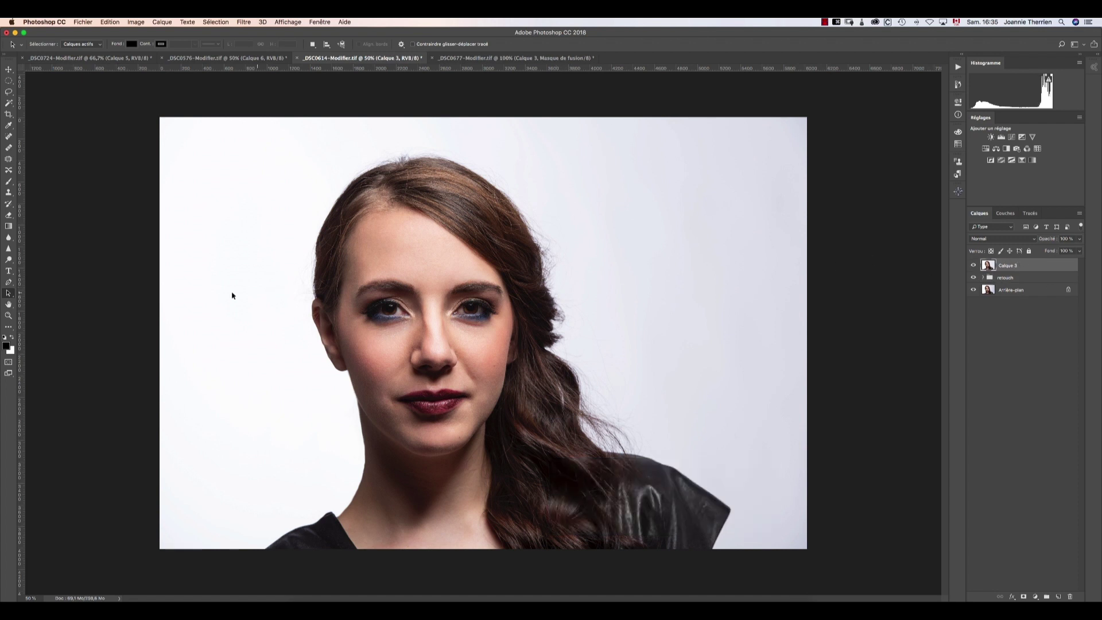
pyautogui.click(1058, 597)
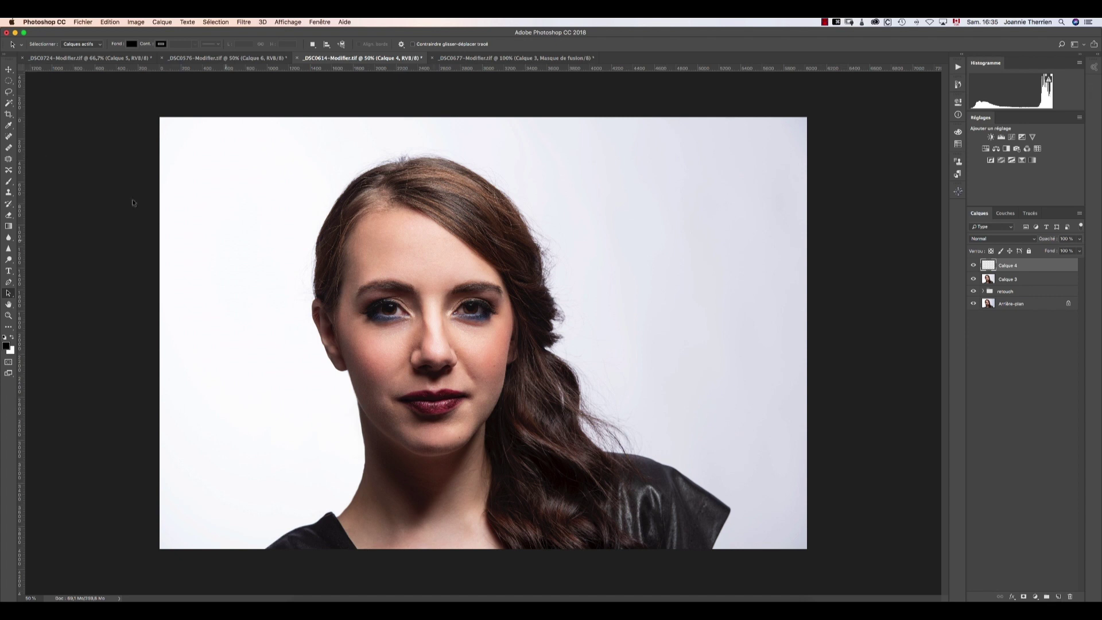
pyautogui.press('g')
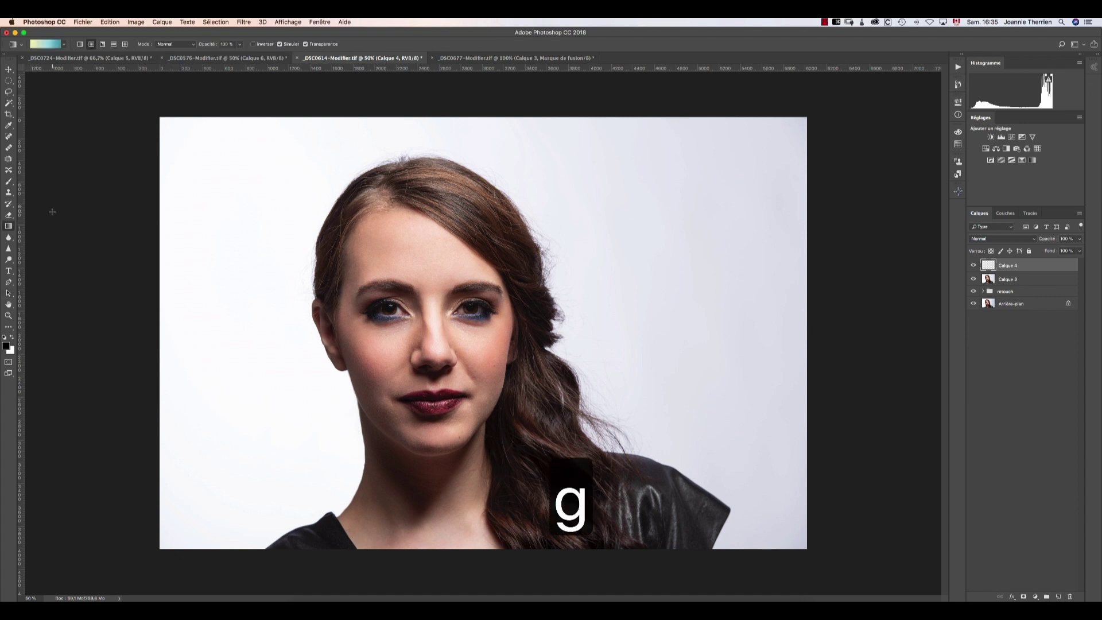
pyautogui.moveTo(417, 302); pyautogui.dragTo(735, 463)
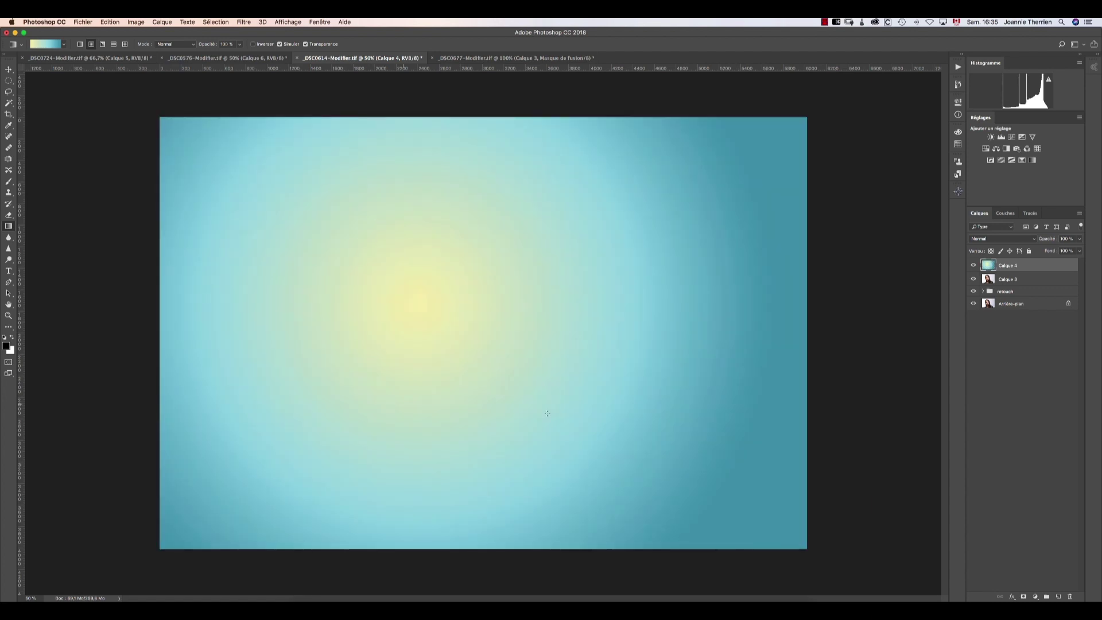
# Move the portrait layer above the gradient layer and mask it with an inverted Color Range selection of the highlights (Tons clairs)
pyautogui.moveTo(1019, 284); pyautogui.dragTo(1010, 265)
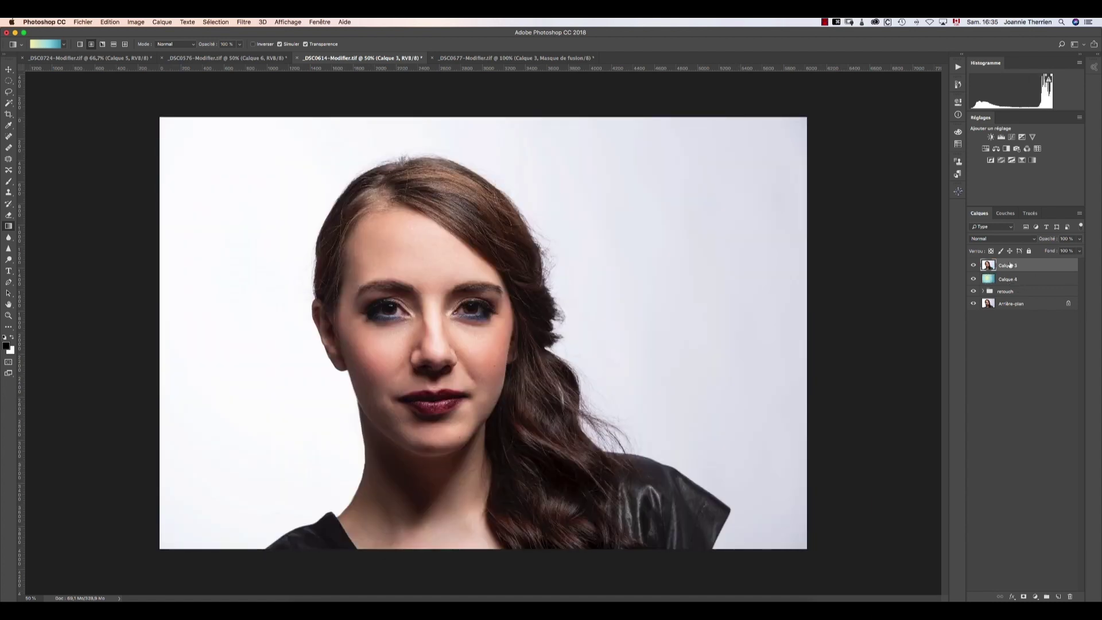
pyautogui.click(207, 23)
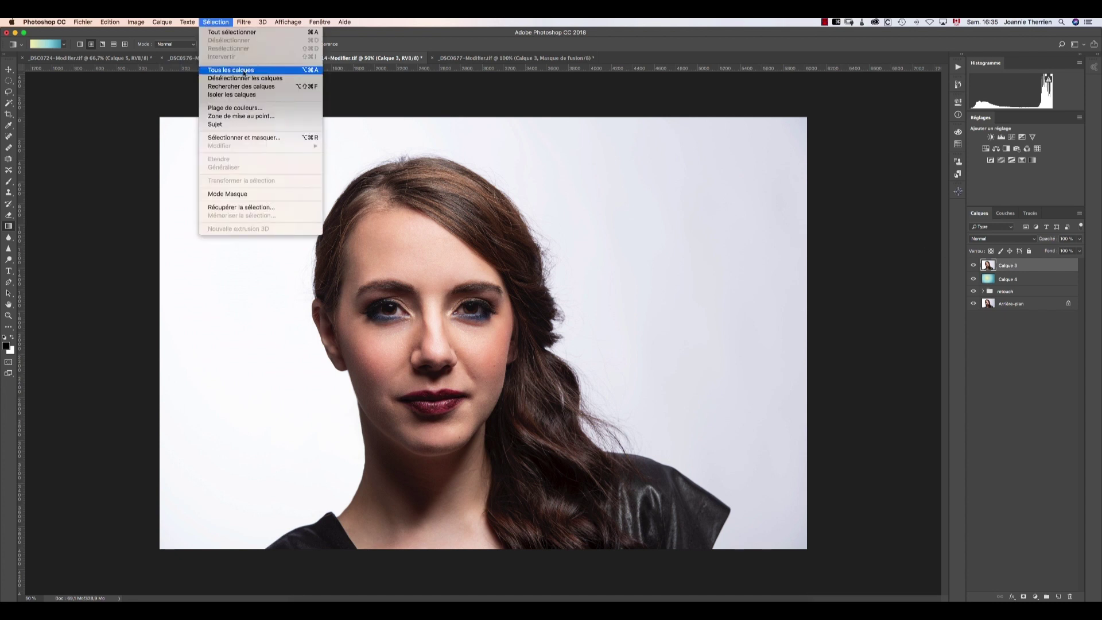
pyautogui.click(257, 113)
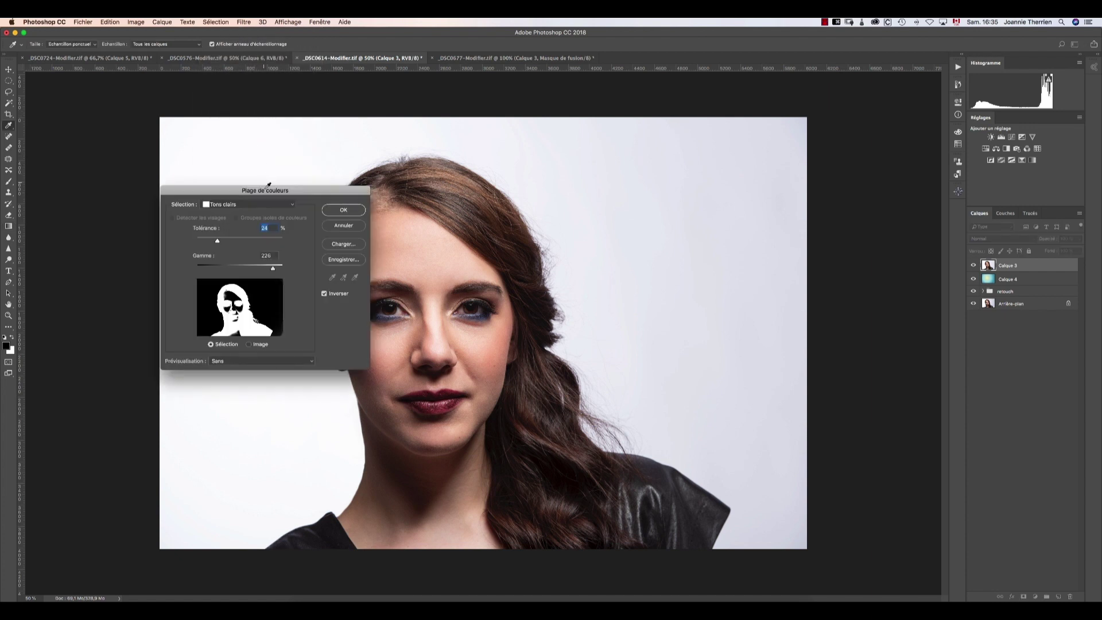
pyautogui.click(229, 206)
pyautogui.click(228, 206)
pyautogui.press('Return')
pyautogui.press('g')
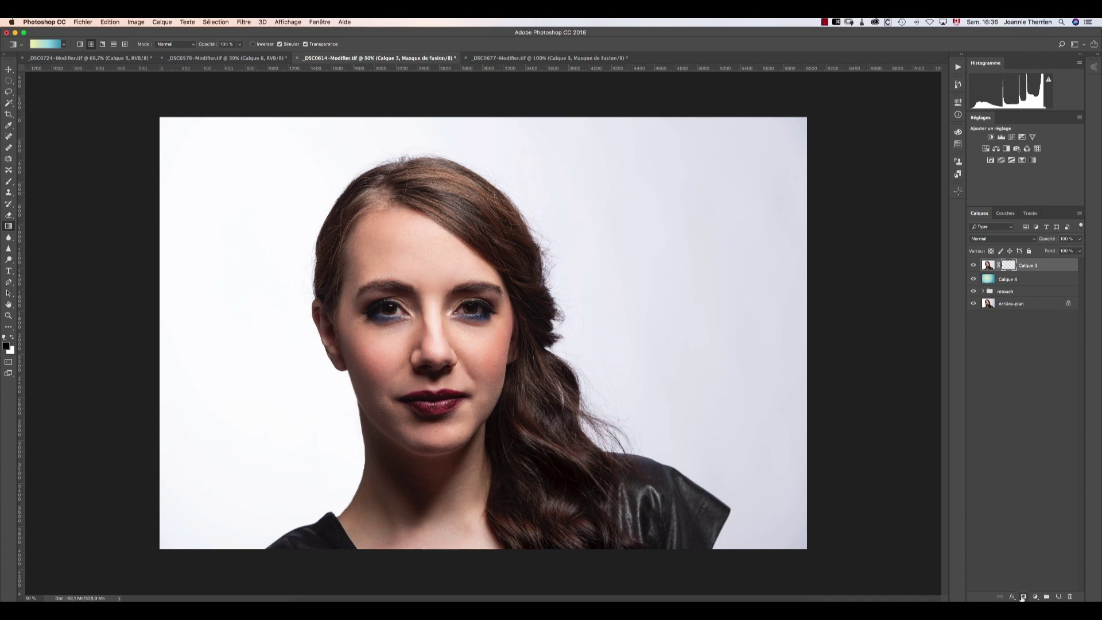
pyautogui.click(1022, 598)
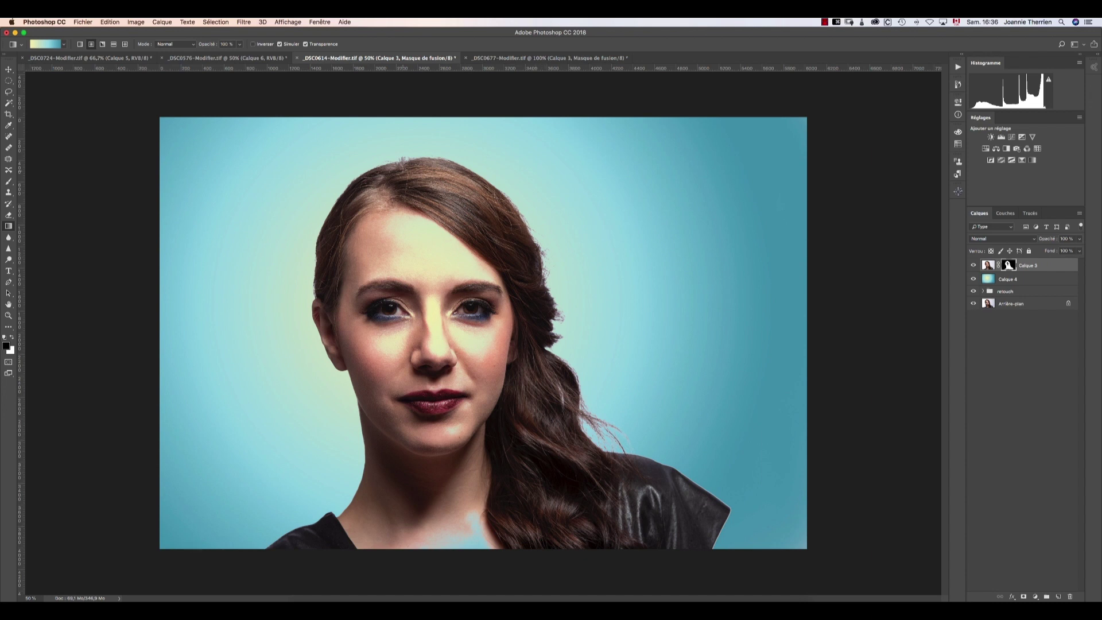
# Display the portrait layer's mask alone and fill lassoed areas over the face and upper chest with white to remove the dark patches
pyautogui.keyDown('alt'); pyautogui.click(1008, 265); pyautogui.keyUp('alt')
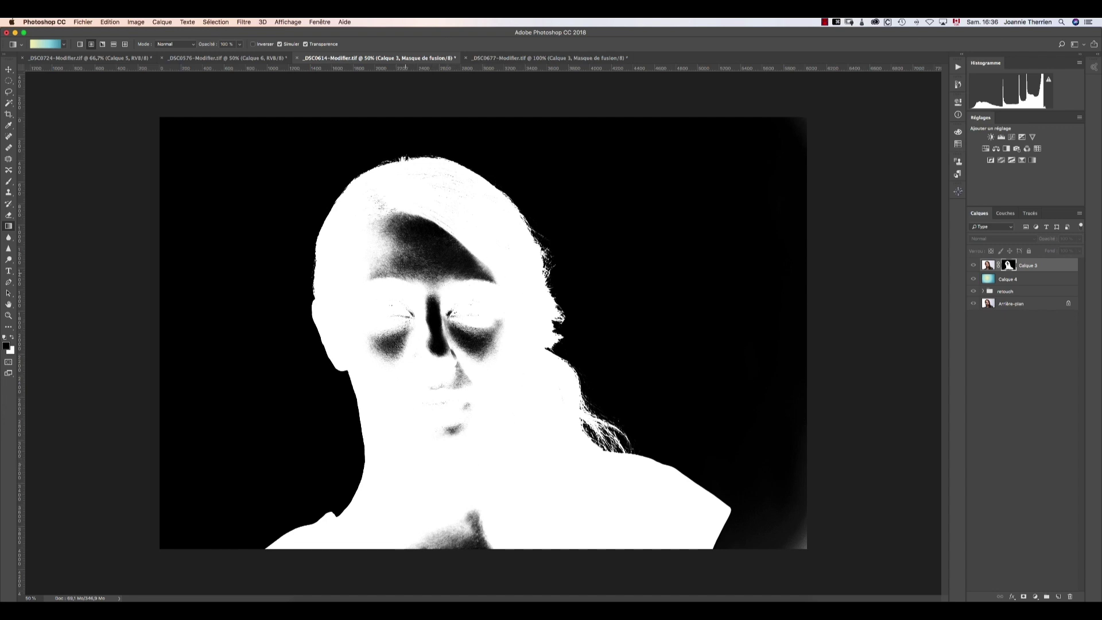
pyautogui.click(8, 92)
pyautogui.moveTo(400, 179)
pyautogui.mouseDown()
pyautogui.moveTo(353, 201)
pyautogui.moveTo(341, 303)
pyautogui.moveTo(409, 449)
pyautogui.moveTo(436, 472)
pyautogui.moveTo(462, 468)
pyautogui.moveTo(492, 436)
pyautogui.moveTo(521, 365)
pyautogui.moveTo(534, 278)
pyautogui.moveTo(471, 193)
pyautogui.moveTo(441, 169)
pyautogui.moveTo(392, 175)
pyautogui.mouseUp()
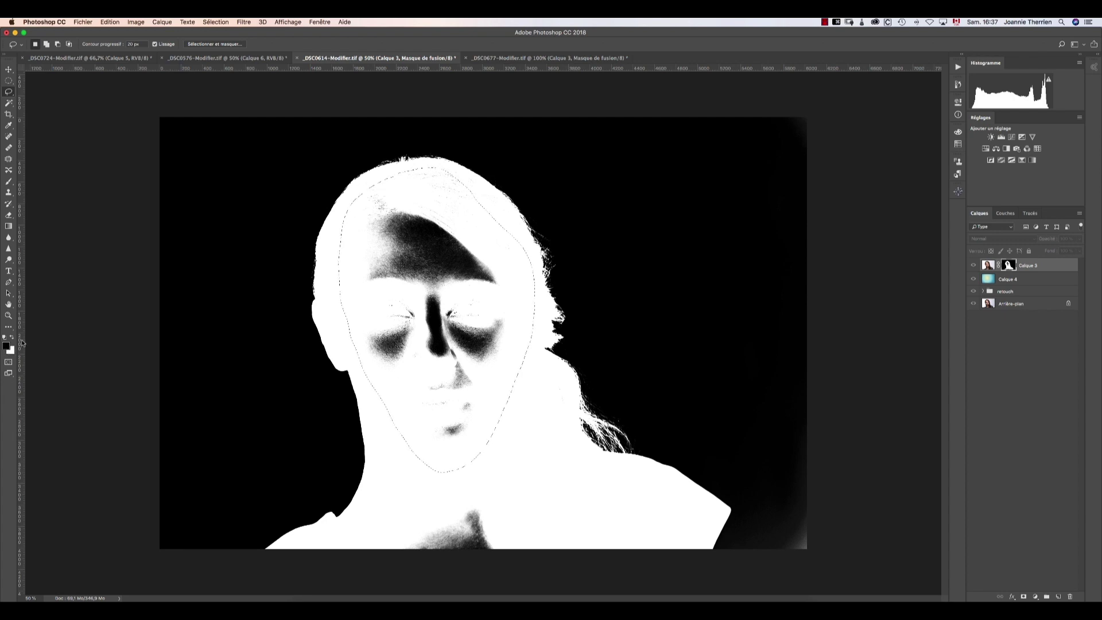
pyautogui.press('x')
pyautogui.hotkey('alt', 'BackSpace')
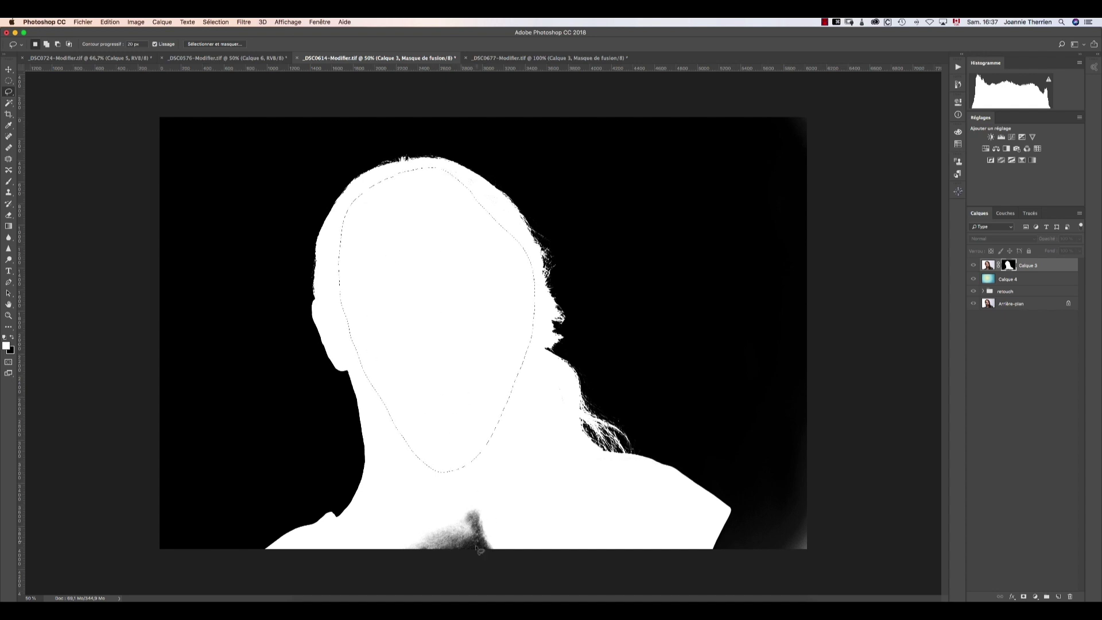
pyautogui.moveTo(534, 555)
pyautogui.mouseDown()
pyautogui.moveTo(482, 498)
pyautogui.moveTo(400, 508)
pyautogui.moveTo(375, 525)
pyautogui.moveTo(366, 561)
pyautogui.moveTo(561, 571)
pyautogui.mouseUp()
pyautogui.hotkey('alt', 'BackSpace')
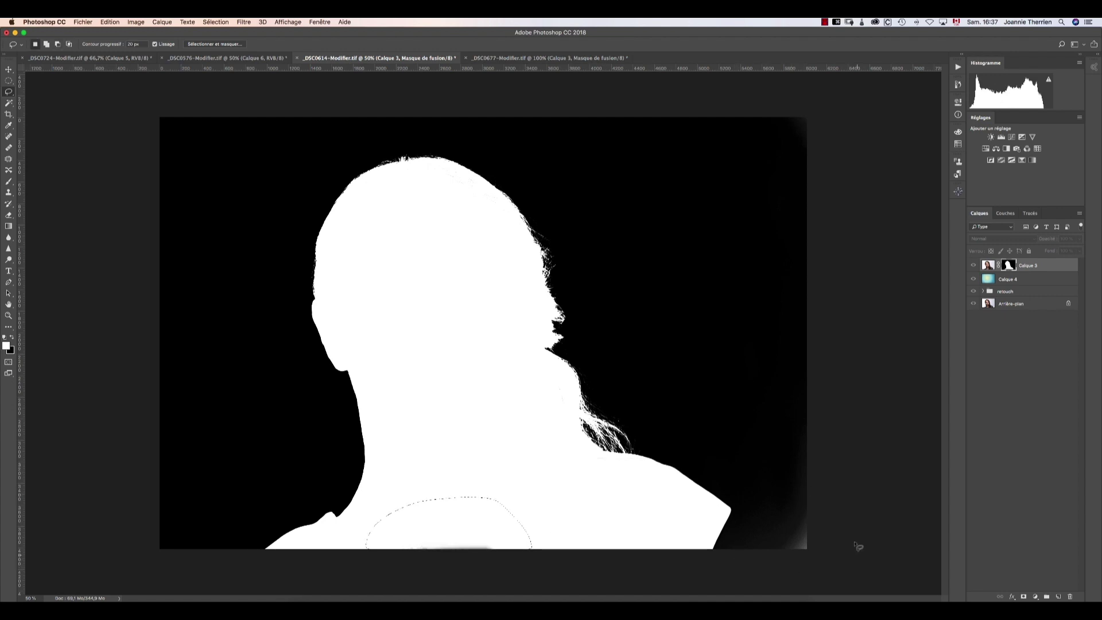
# Lasso the grey lower-right corner of the mask, fill it with black, deselect, and return to the normal image view
pyautogui.press('x')
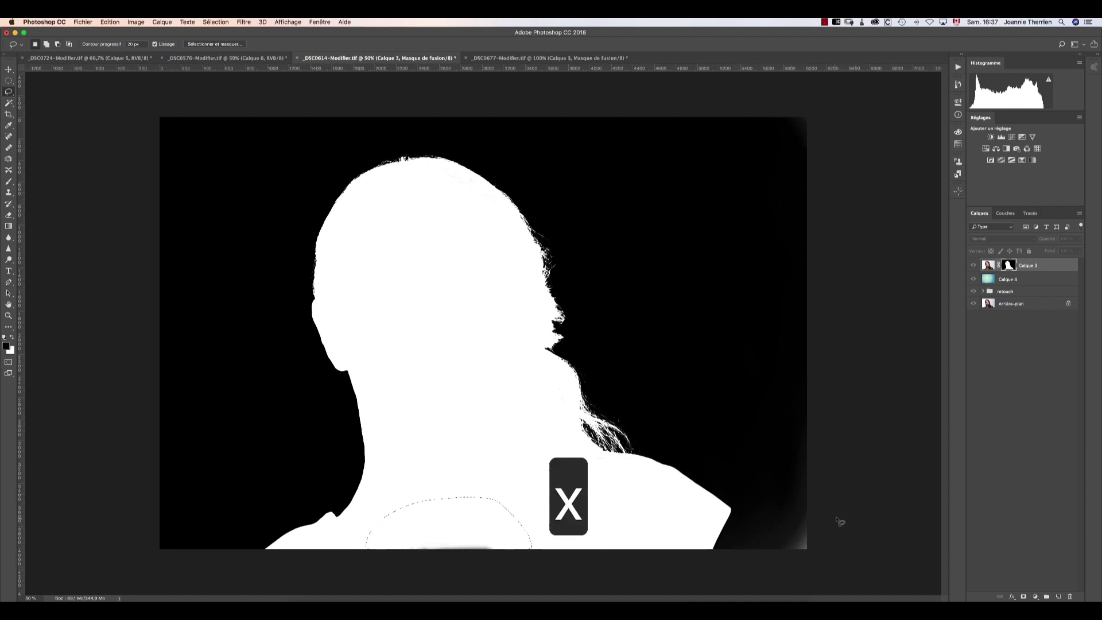
pyautogui.moveTo(814, 466)
pyautogui.mouseDown()
pyautogui.moveTo(772, 488)
pyautogui.moveTo(729, 545)
pyautogui.moveTo(729, 580)
pyautogui.moveTo(850, 600)
pyautogui.moveTo(854, 520)
pyautogui.moveTo(817, 462)
pyautogui.mouseUp()
pyautogui.hotkey('alt', 'BackSpace')
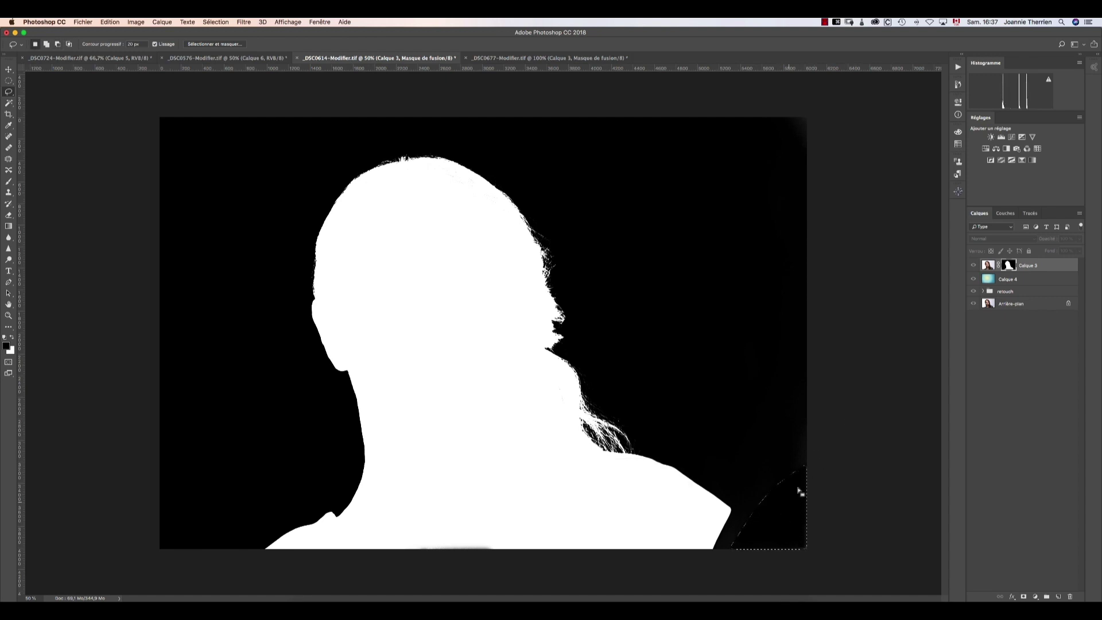
pyautogui.press('super+d')
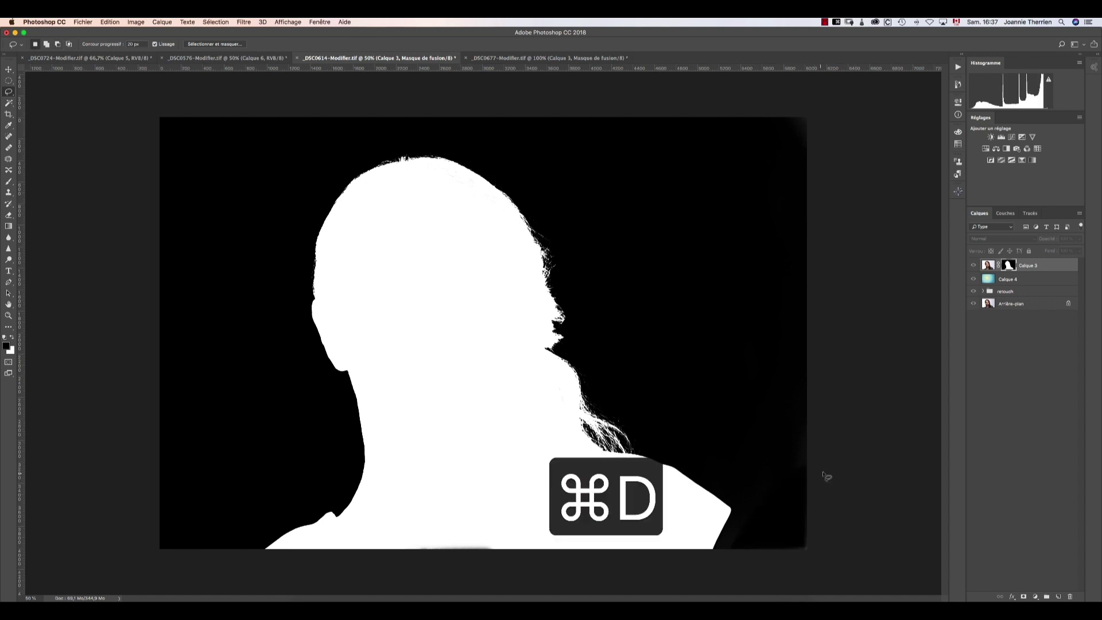
pyautogui.keyDown('alt'); pyautogui.click(1009, 267); pyautogui.keyUp('alt')
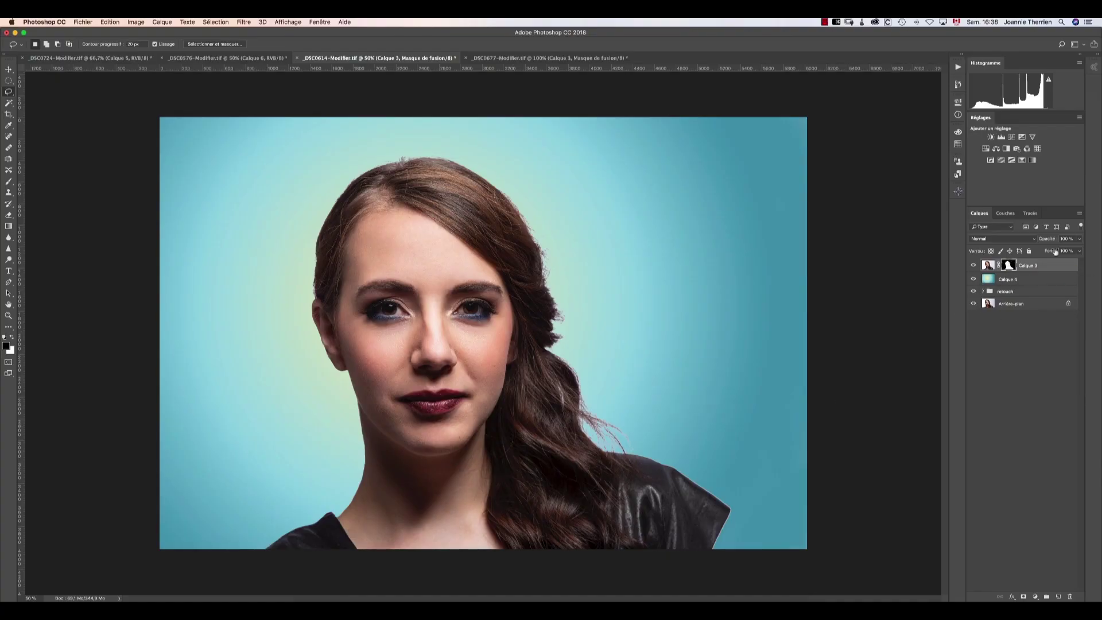
# Open the portrait layer's mask in Select and Mask and set the edge detection radius to 14 px
pyautogui.doubleClick(1009, 267)
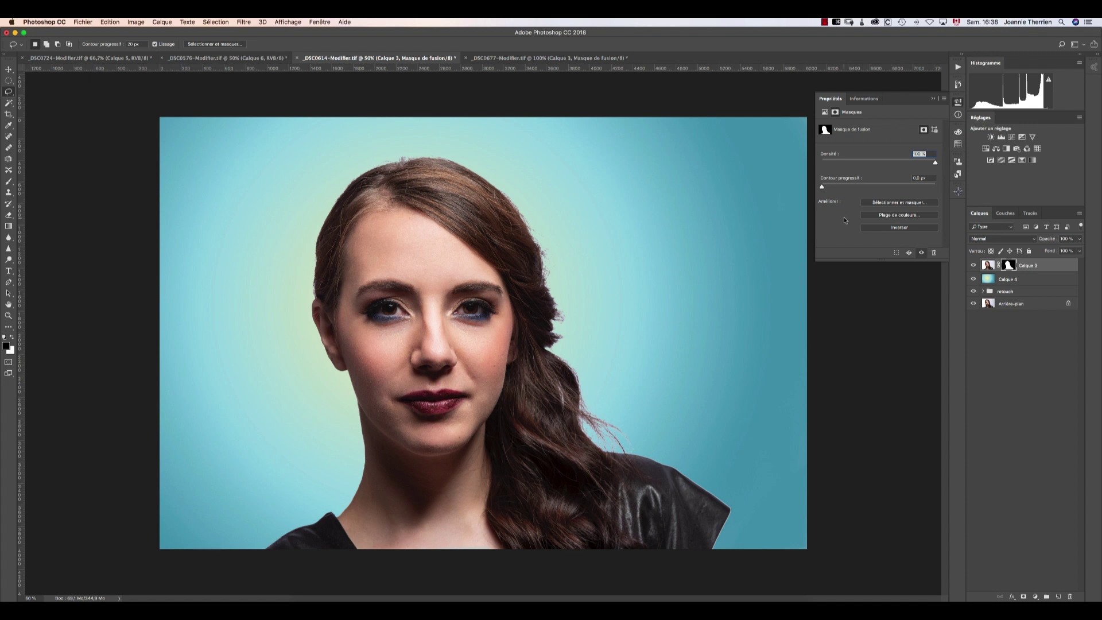
pyautogui.click(899, 202)
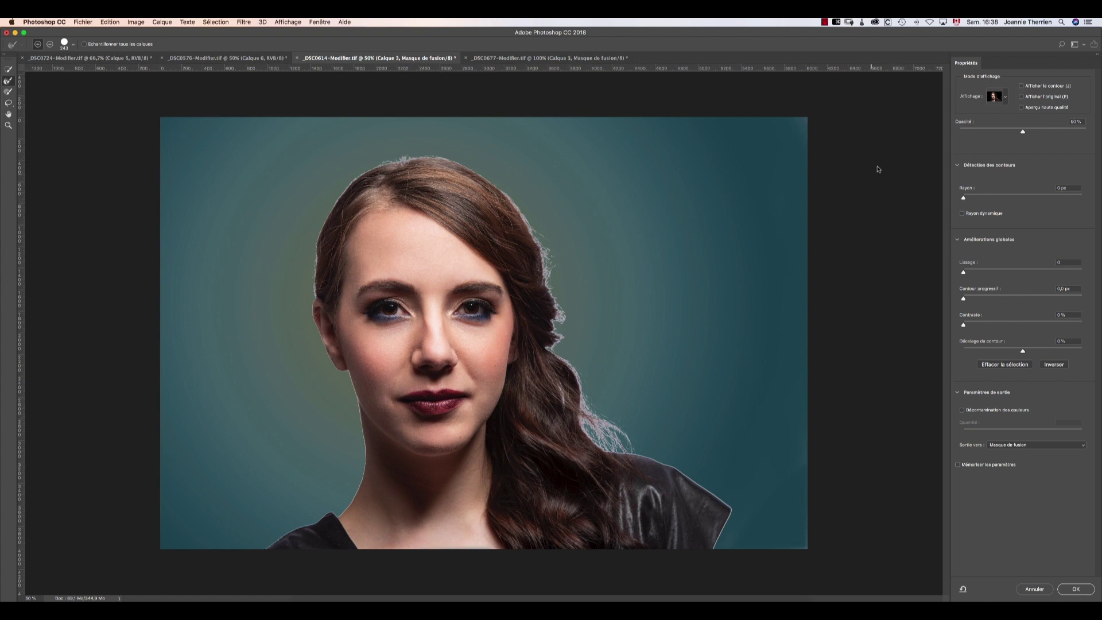
pyautogui.click(995, 99)
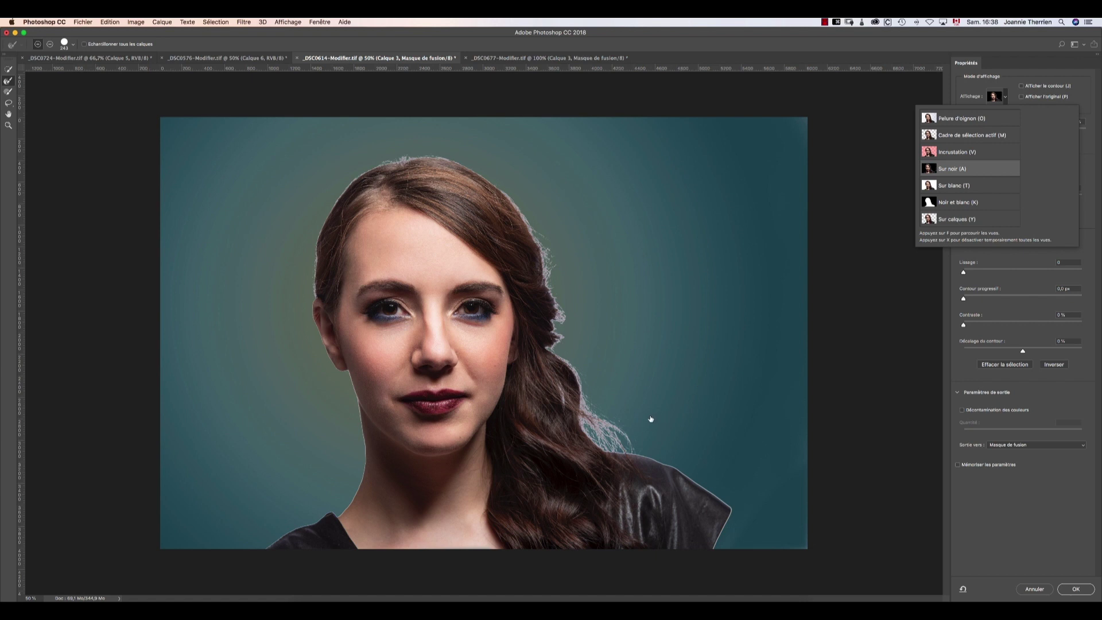
pyautogui.click(995, 105)
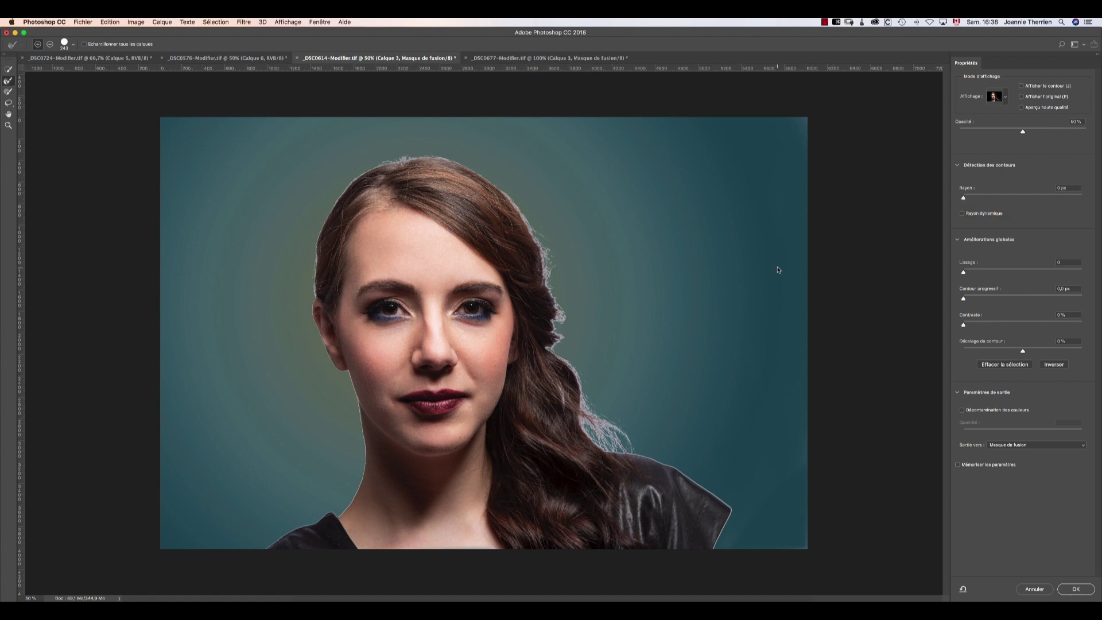
pyautogui.click(964, 199)
pyautogui.moveTo(995, 199)
pyautogui.mouseDown()
pyautogui.moveTo(970, 200)
pyautogui.moveTo(1046, 201)
pyautogui.moveTo(1004, 198)
pyautogui.mouseUp()
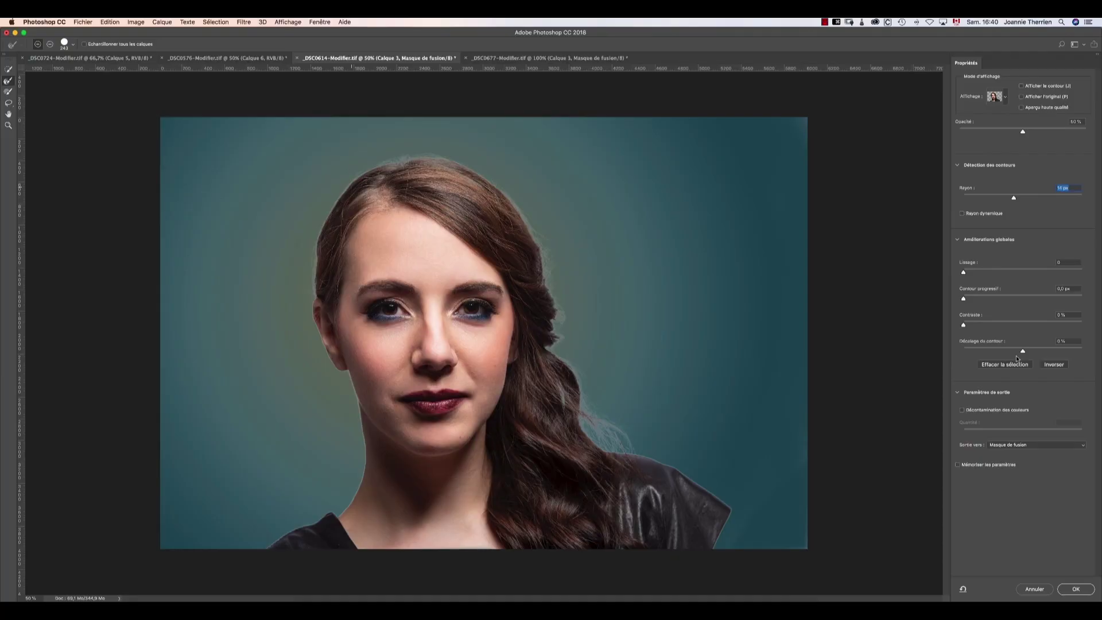
# Shift the mask edge inward with a negative edge offset and apply the refinement to the layer mask
pyautogui.moveTo(1023, 352); pyautogui.dragTo(1000, 352)
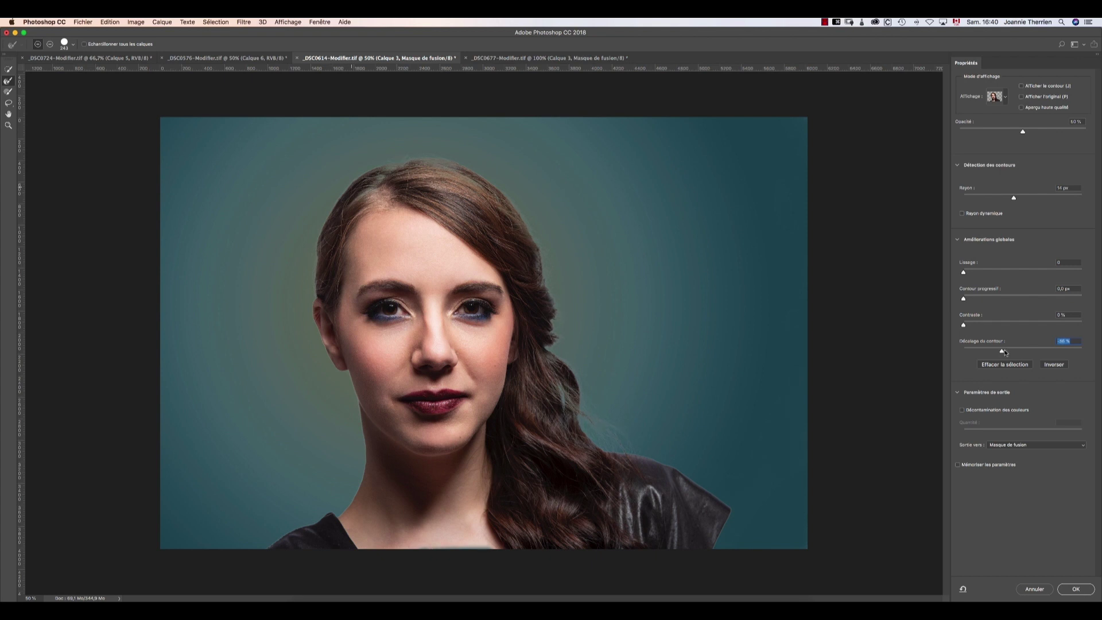
pyautogui.moveTo(1004, 352); pyautogui.dragTo(1004, 353)
pyautogui.moveTo(1005, 352); pyautogui.dragTo(1011, 353)
pyautogui.click(1070, 590)
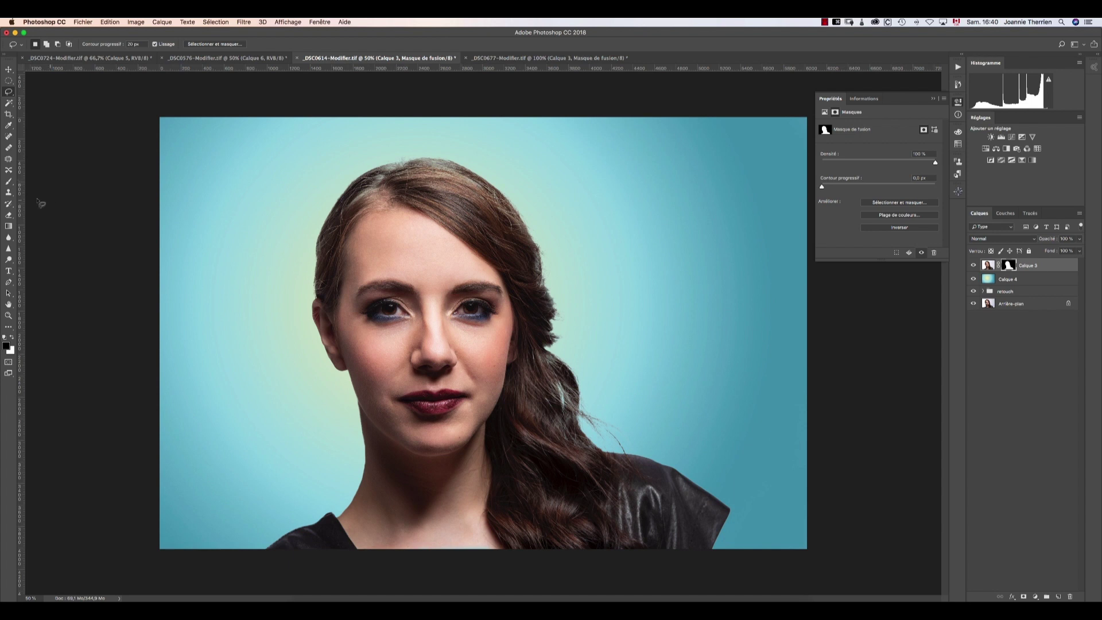
# Paint white on the mask along the top of the hair with an enlarged brush at 30% flow
pyautogui.click(9, 181)
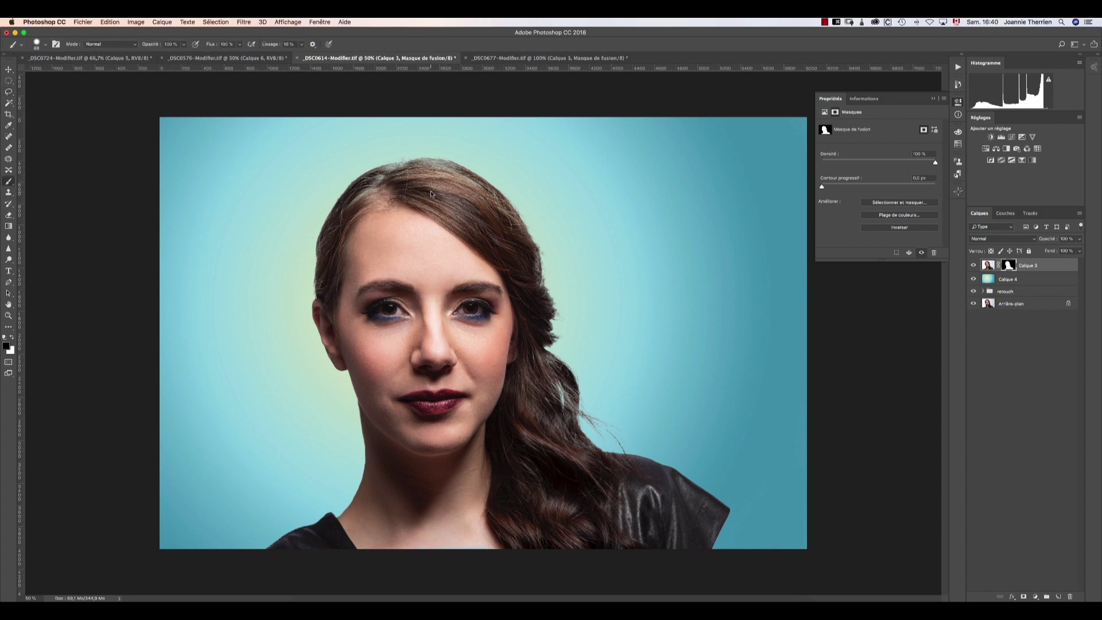
pyautogui.press('x')
pyautogui.moveTo(426, 186); pyautogui.dragTo(475, 193)
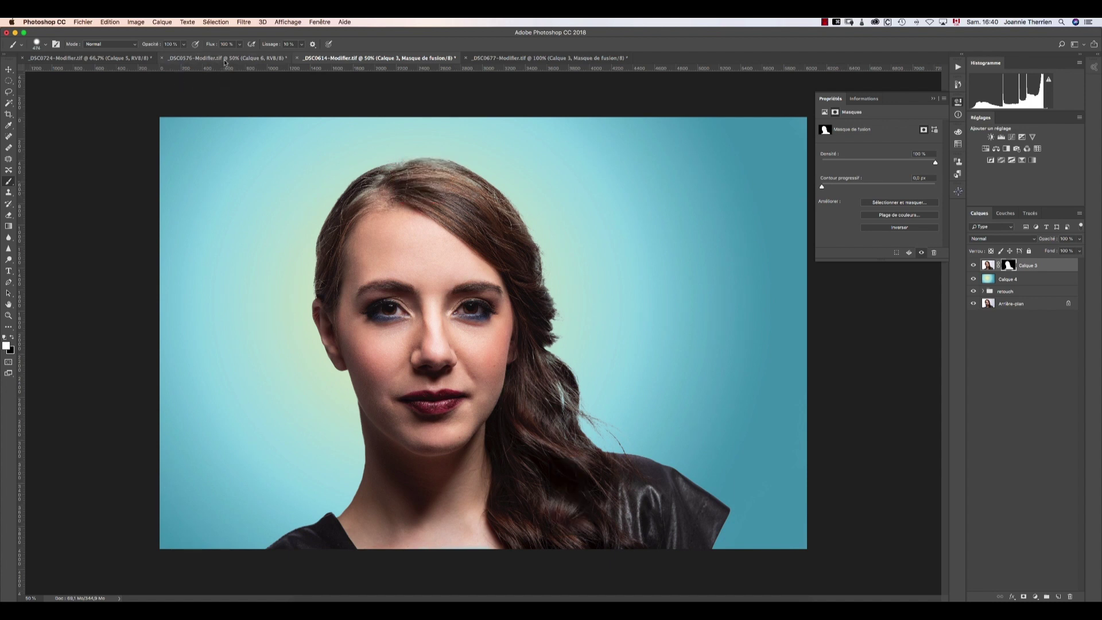
pyautogui.moveTo(216, 45); pyautogui.dragTo(207, 46)
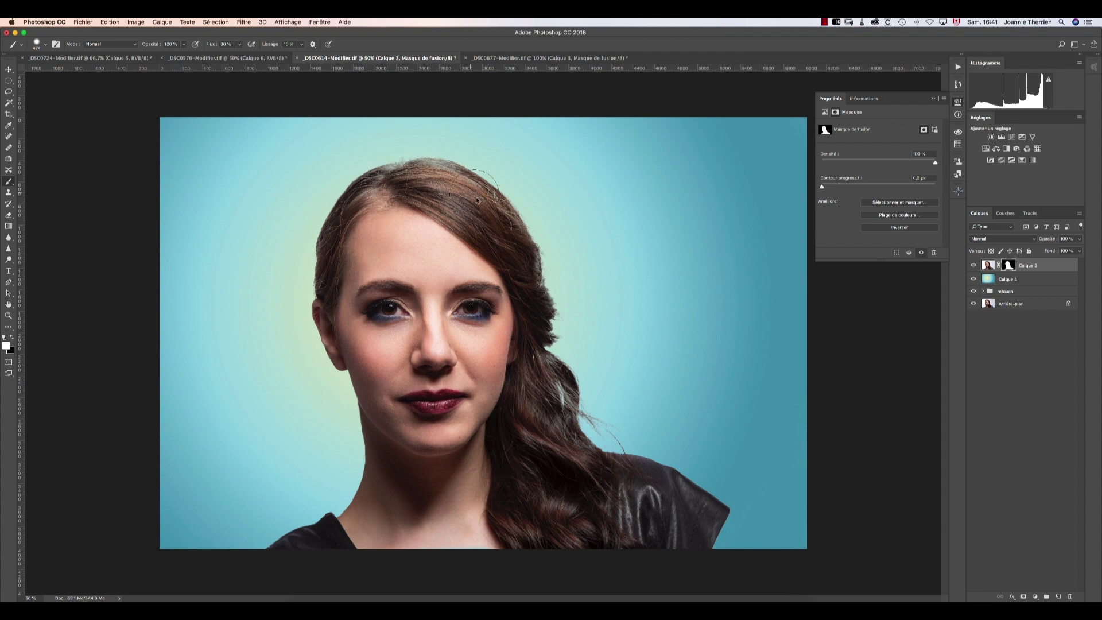
pyautogui.moveTo(439, 179)
pyautogui.mouseDown()
pyautogui.moveTo(407, 189)
pyautogui.moveTo(433, 191)
pyautogui.mouseUp()
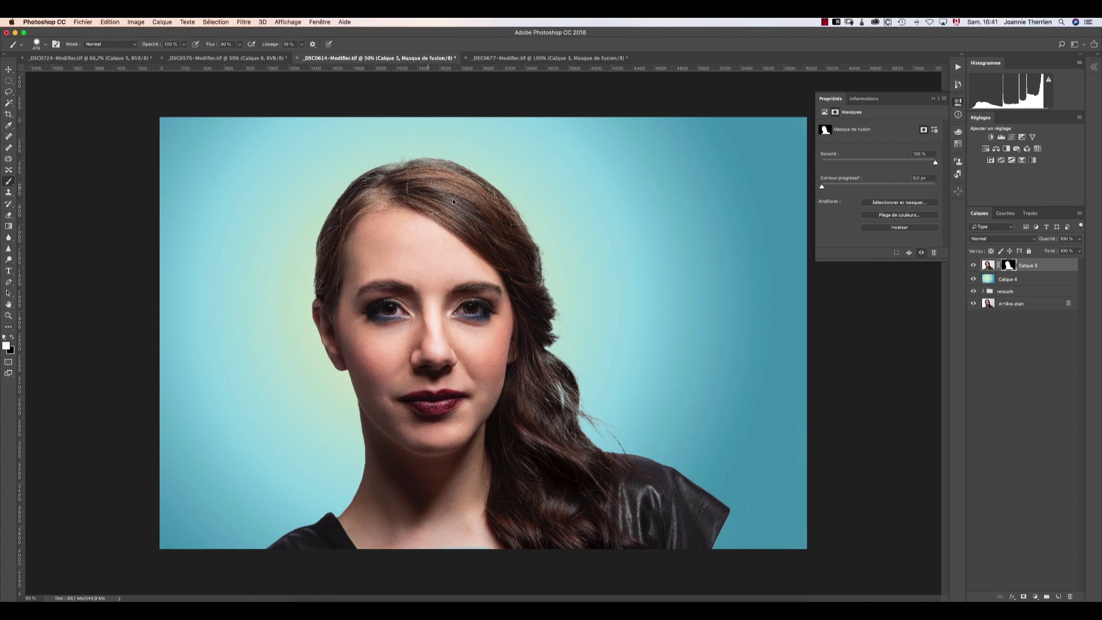